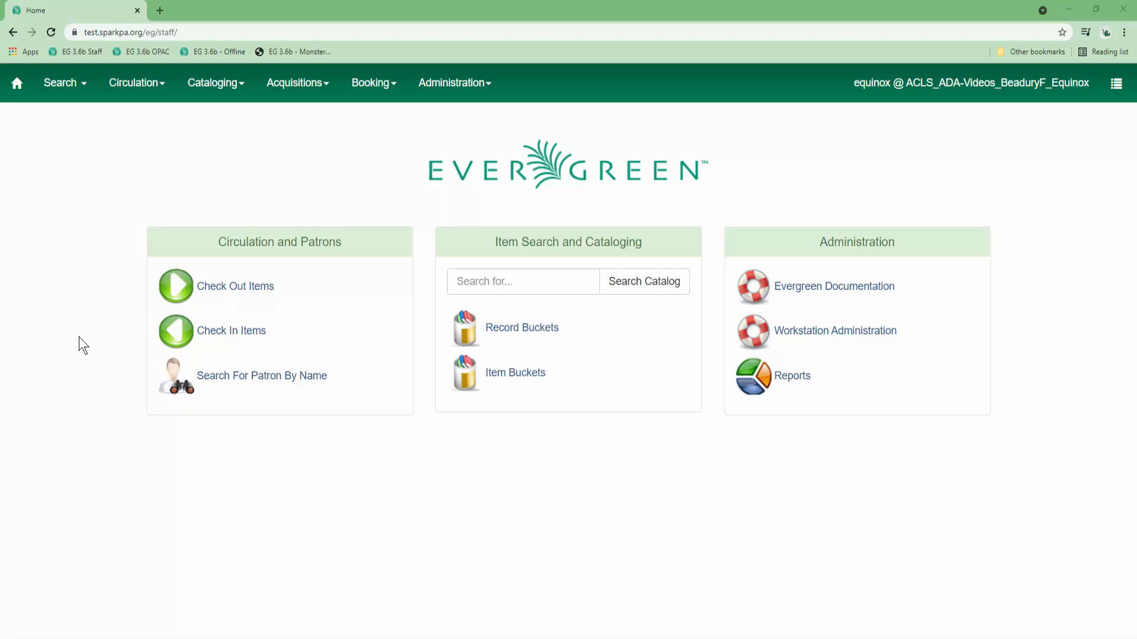
From Circulation > Hold Groups, bring up a blank New Hold Group form.
{"action": "left_click", "coordinate": [122, 89]}
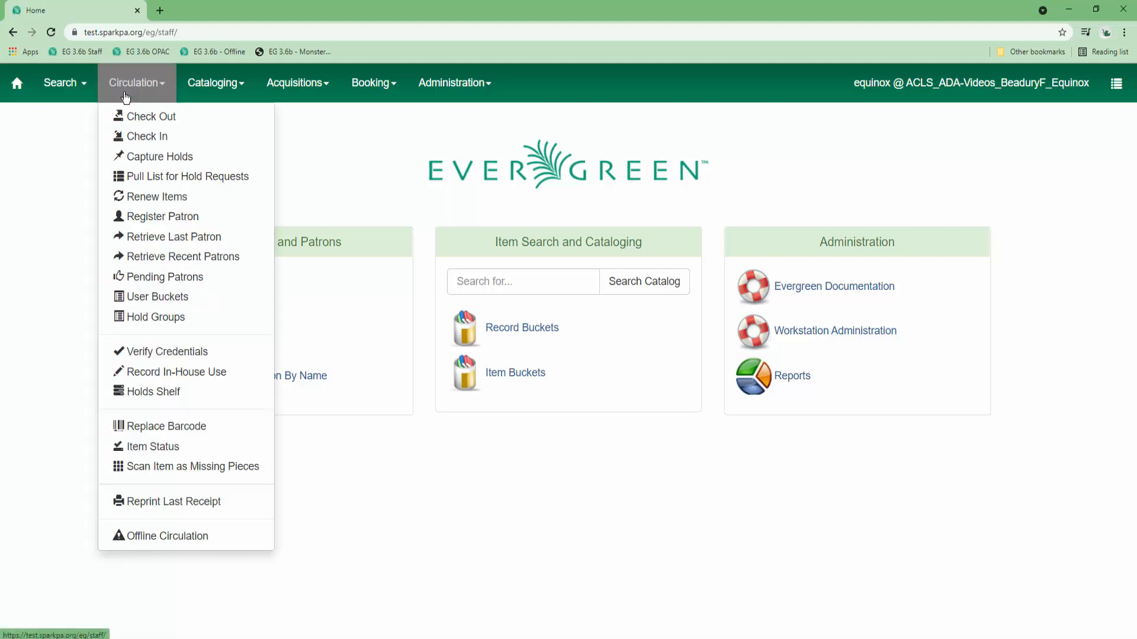
{"action": "left_click", "coordinate": [127, 317]}
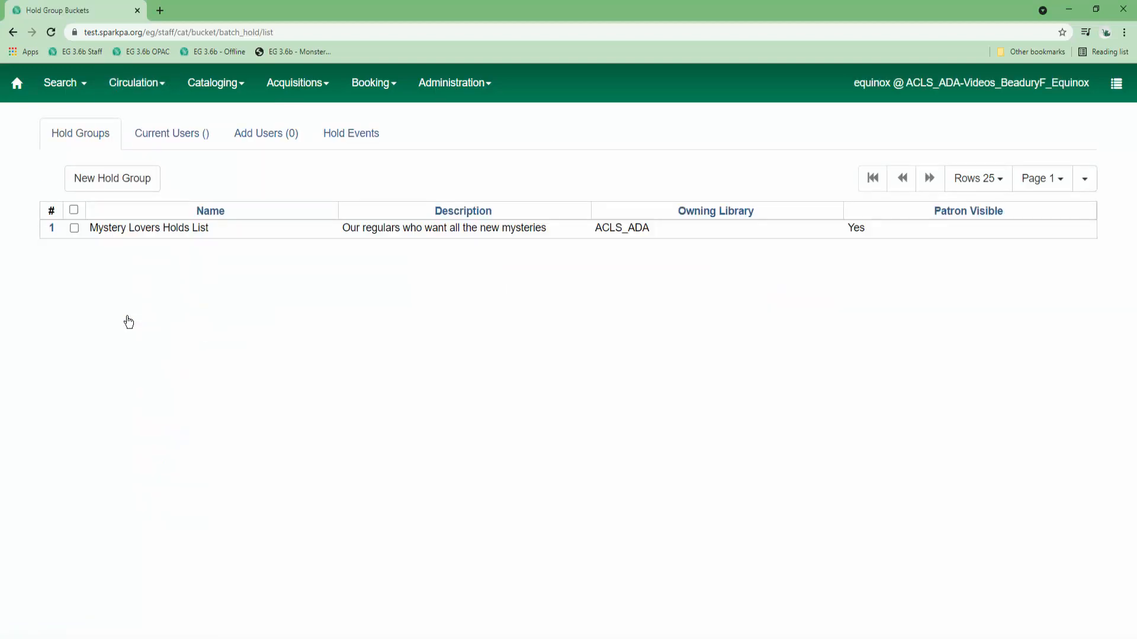
{"action": "left_click", "coordinate": [116, 188]}
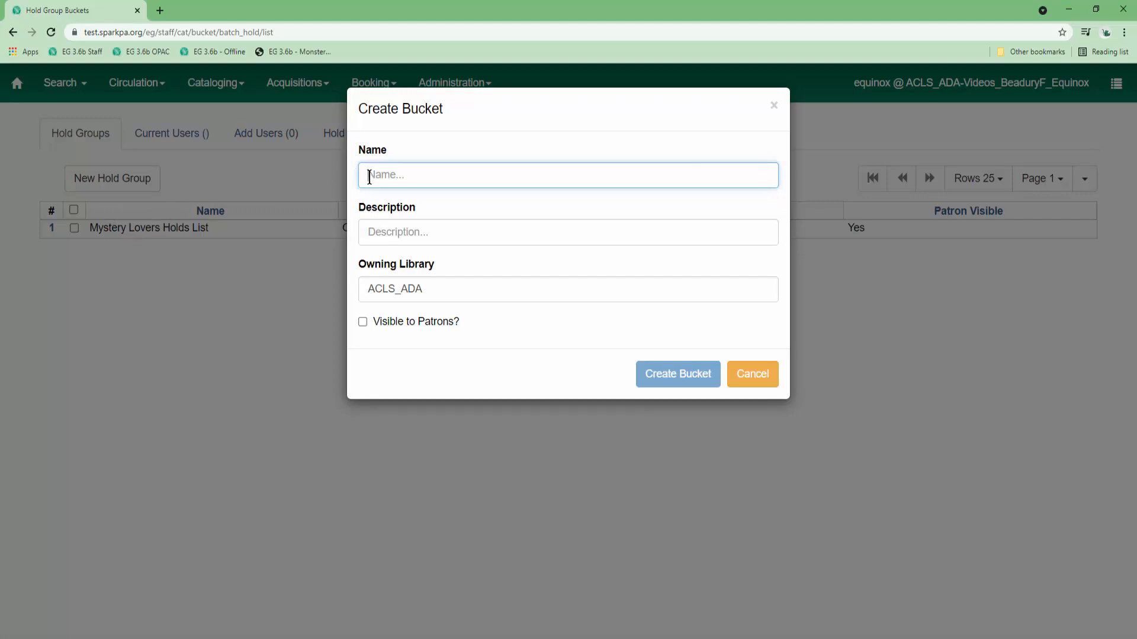
Create hold group 'The Midnight Lock (Deaver)' owned by ACLS_ADA, visible to patrons, with a requester description.
{"action": "type", "text": "The Midnight Lock (Deaver)"}
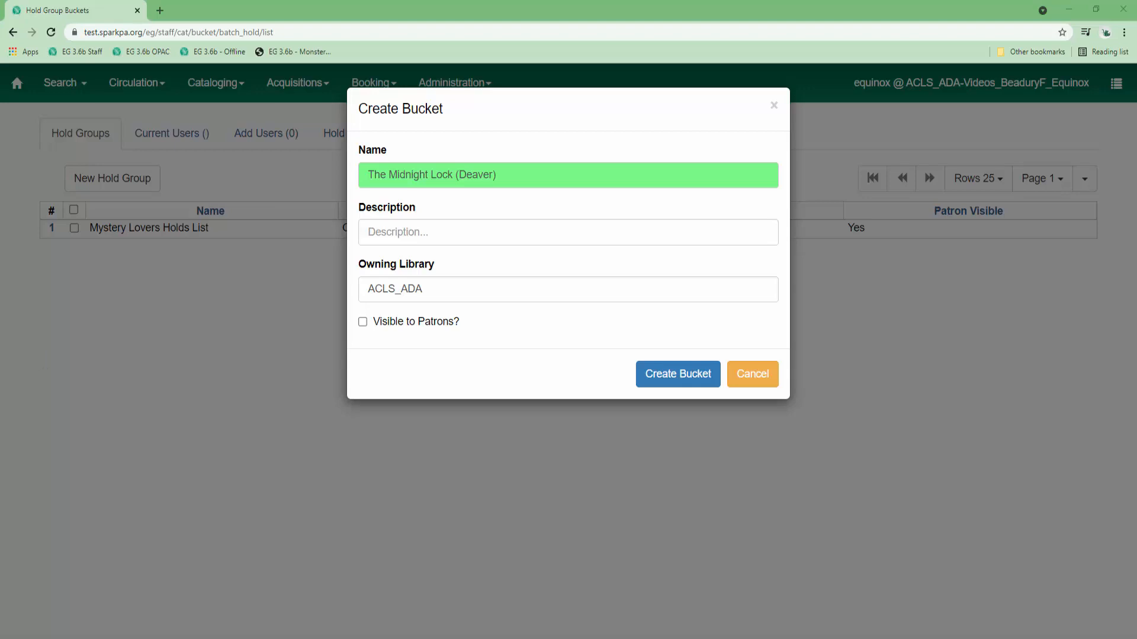
{"action": "left_click", "coordinate": [422, 237]}
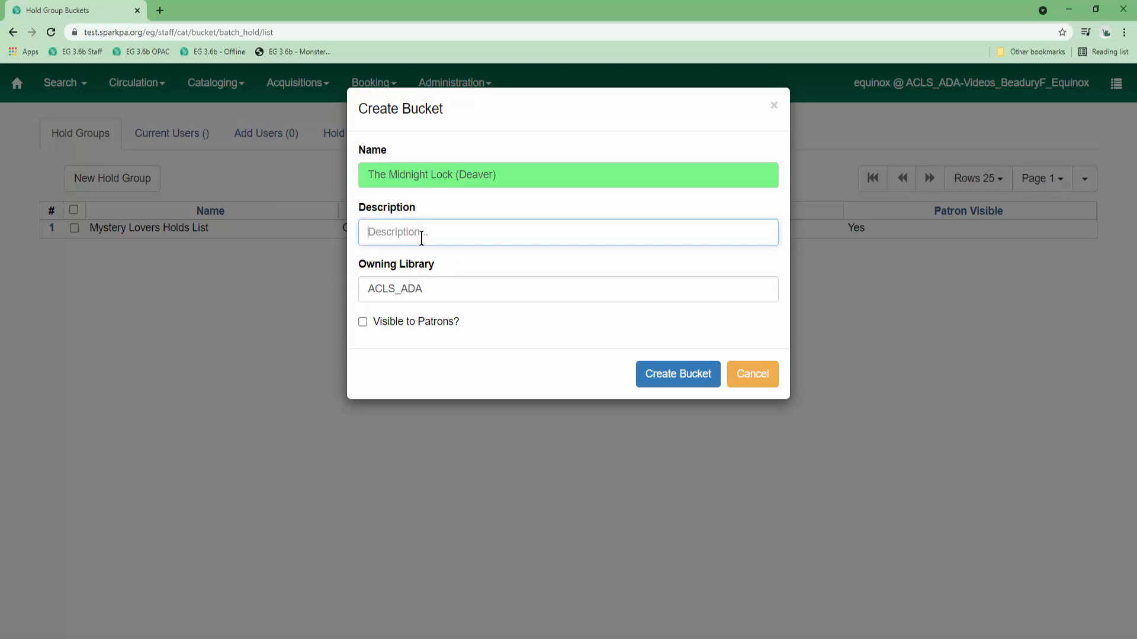
{"action": "type", "text": "People who have requested The Midnight Lock when it is cataloged"}
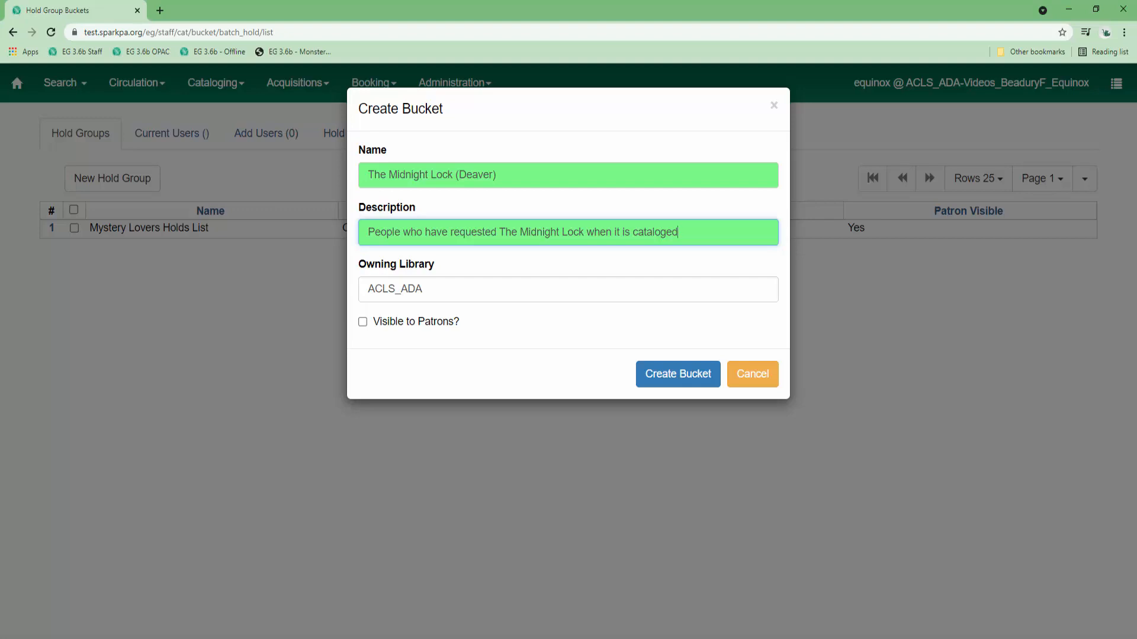
{"action": "left_click", "coordinate": [514, 291]}
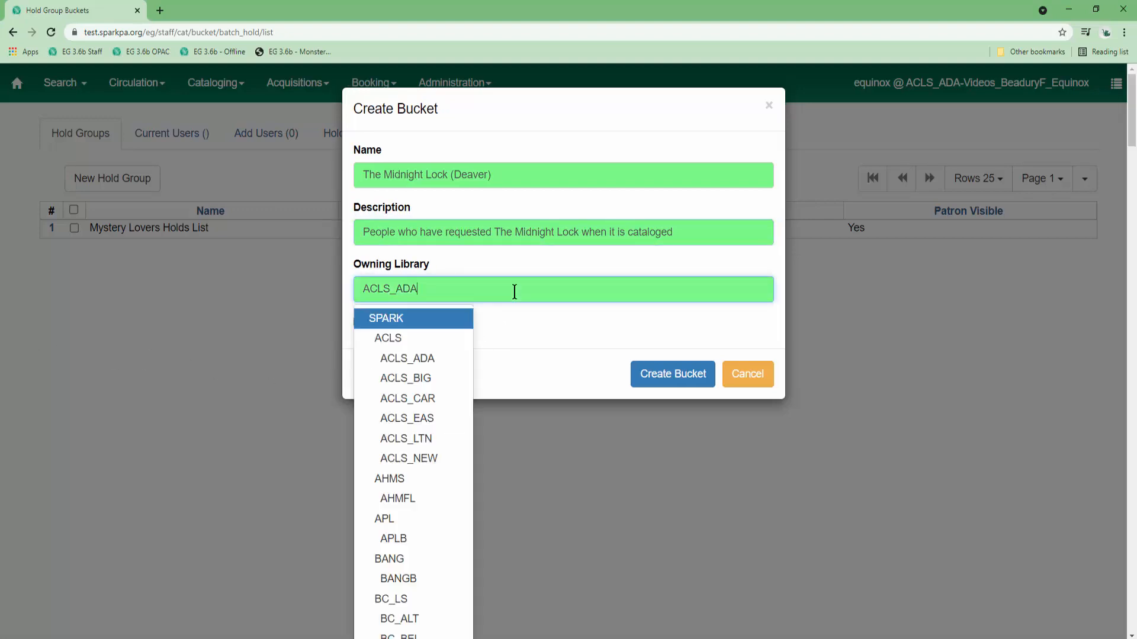
{"action": "left_click", "coordinate": [382, 360]}
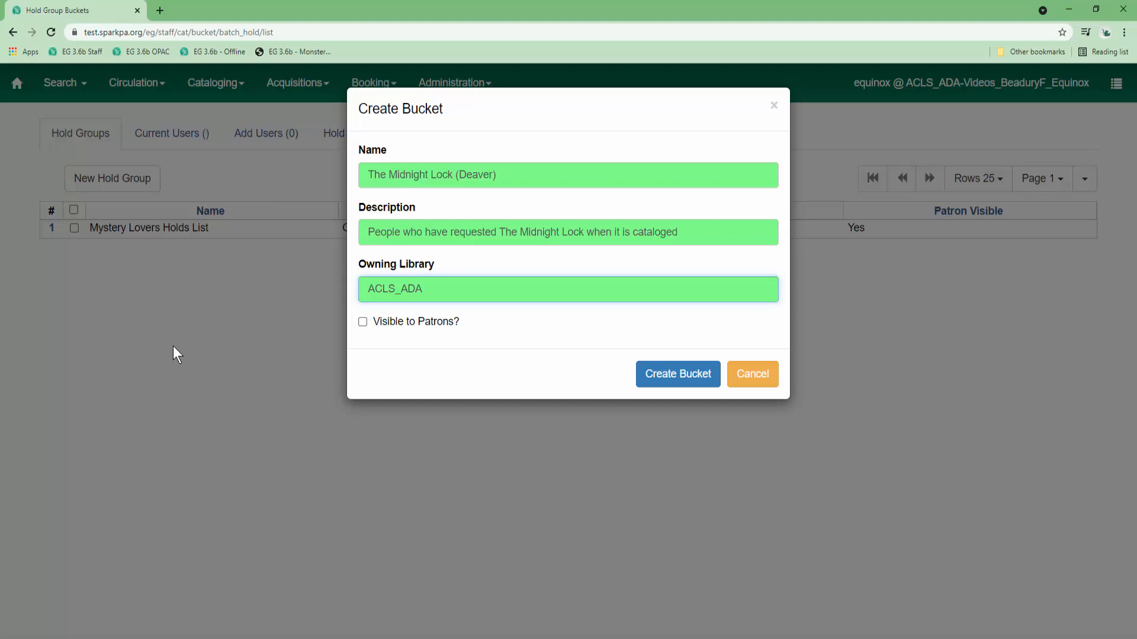
{"action": "left_click", "coordinate": [361, 322]}
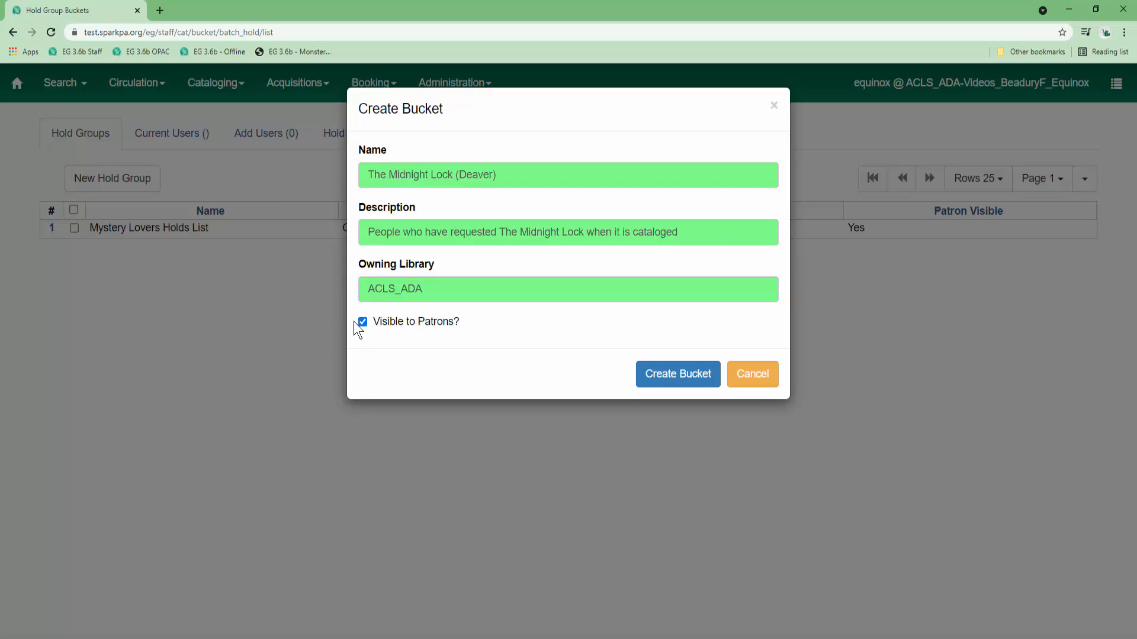
{"action": "left_click", "coordinate": [655, 386]}
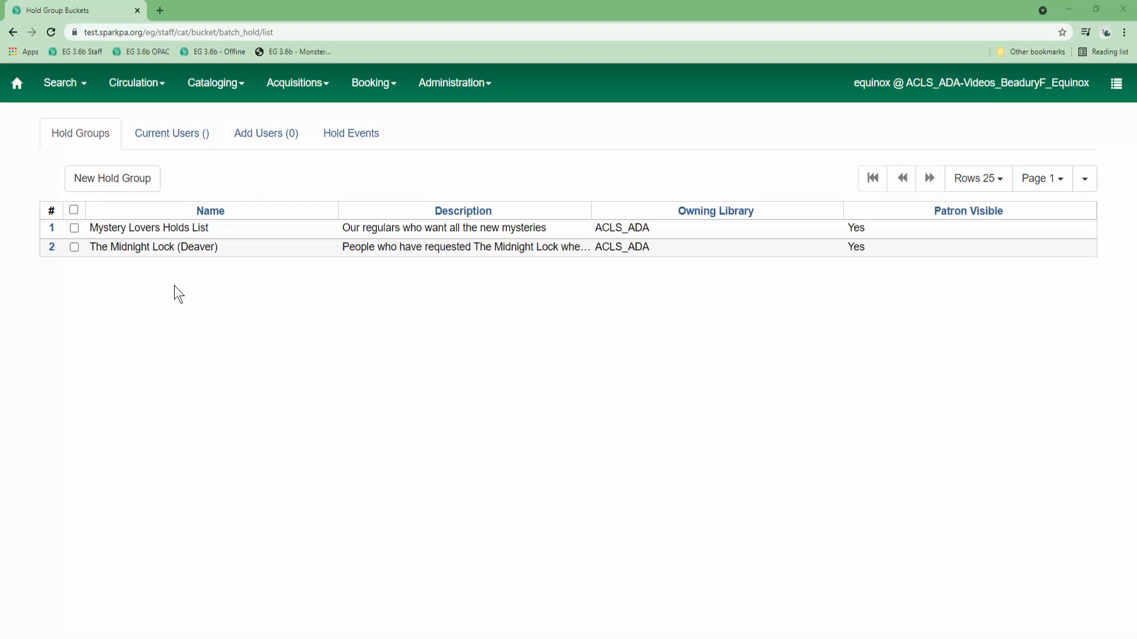
Open hold group #594, The Midnight Lock (Deaver), on its Add Users page.
{"action": "double_click", "coordinate": [168, 247]}
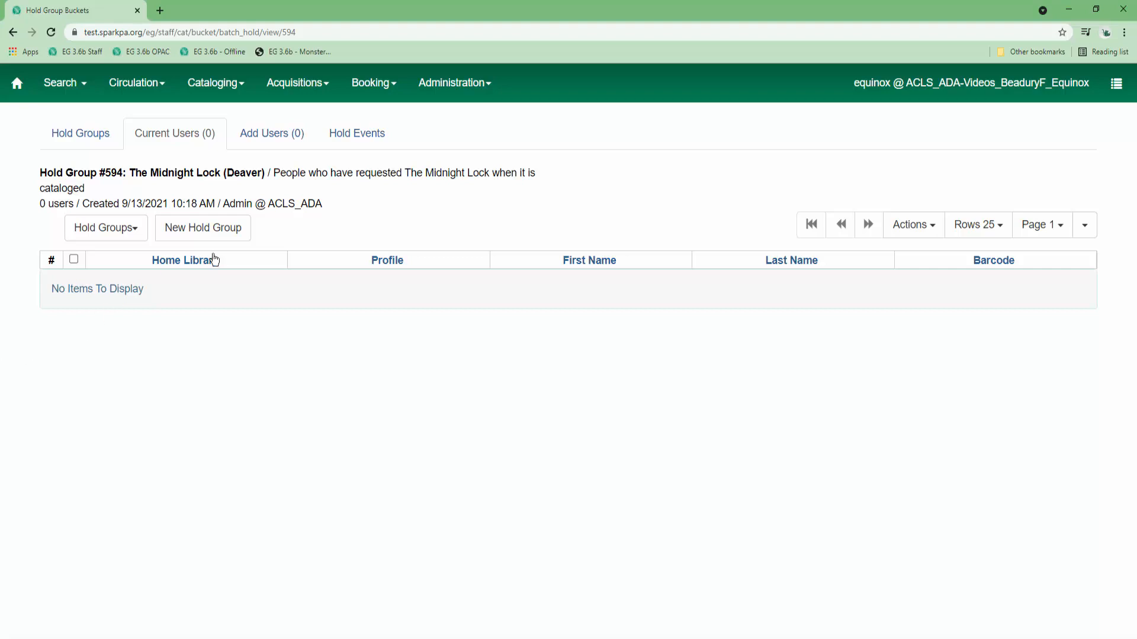
{"action": "left_click", "coordinate": [277, 136]}
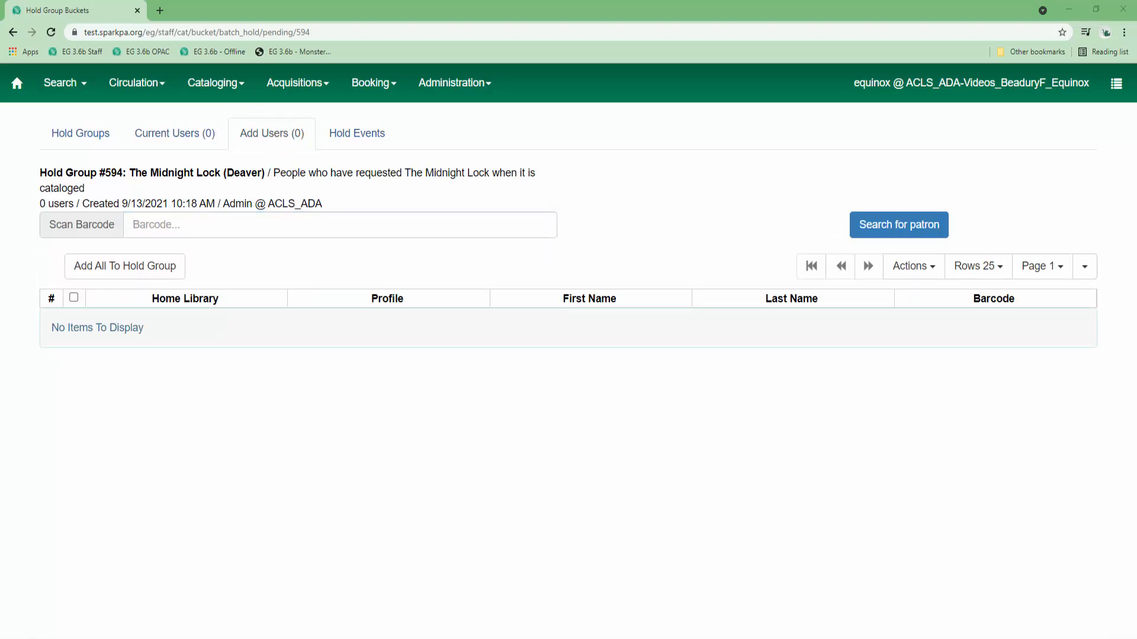
Scan two patron barcodes, then add both pending patrons to the hold group.
{"action": "left_click", "coordinate": [325, 223]}
{"action": "type", "text": "812300"}
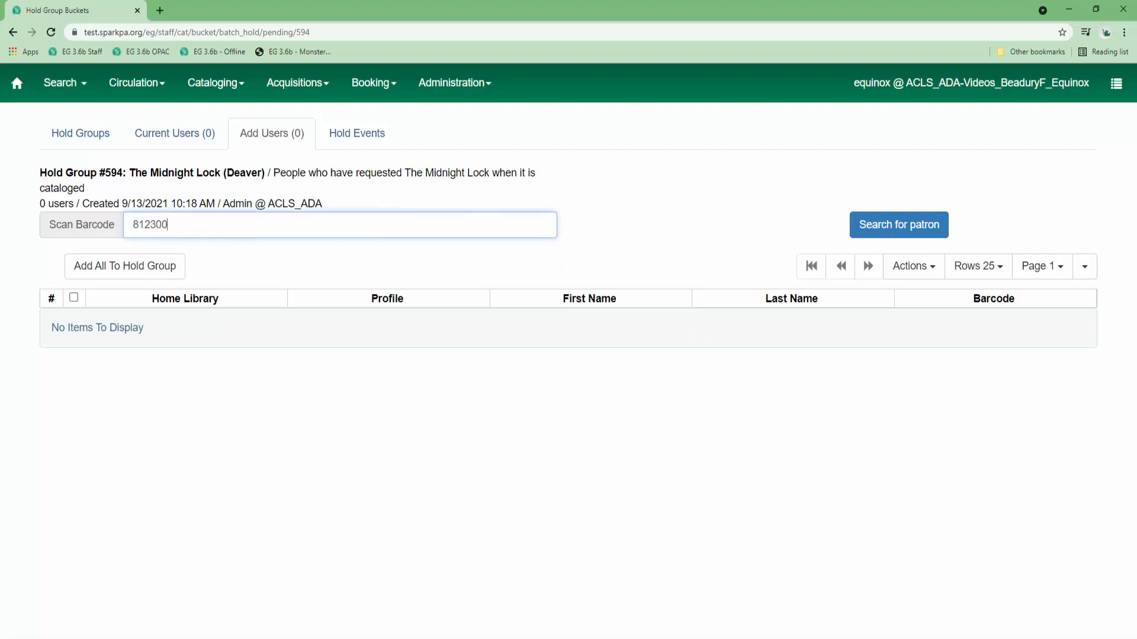
{"action": "key", "text": "Return"}
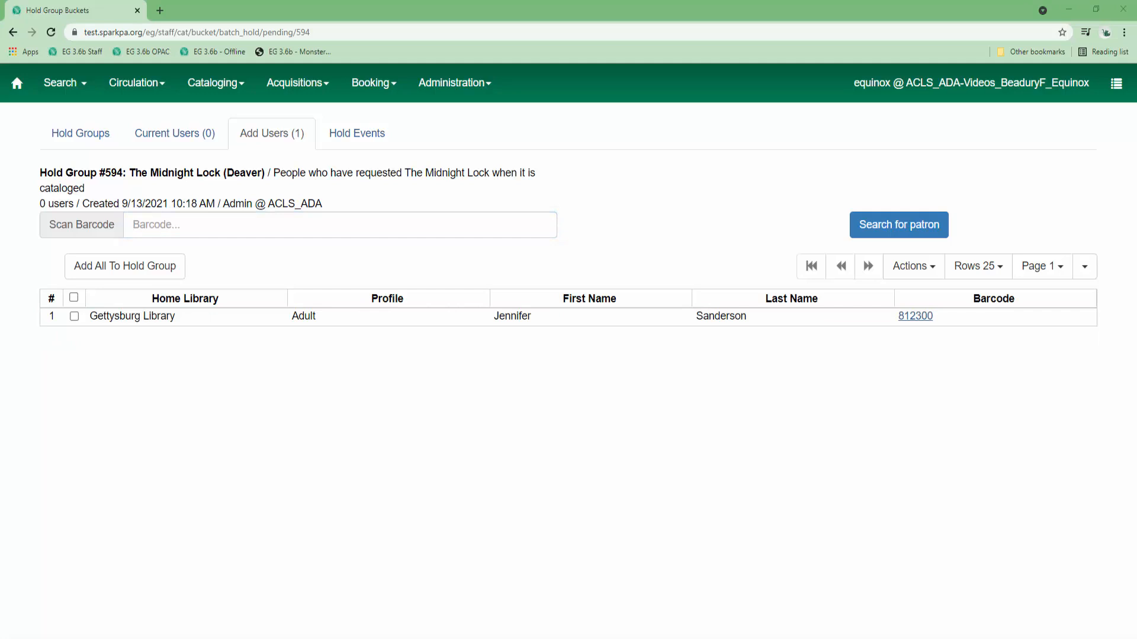
{"action": "left_click", "coordinate": [145, 230]}
{"action": "type", "text": "812301"}
{"action": "key", "text": "Return"}
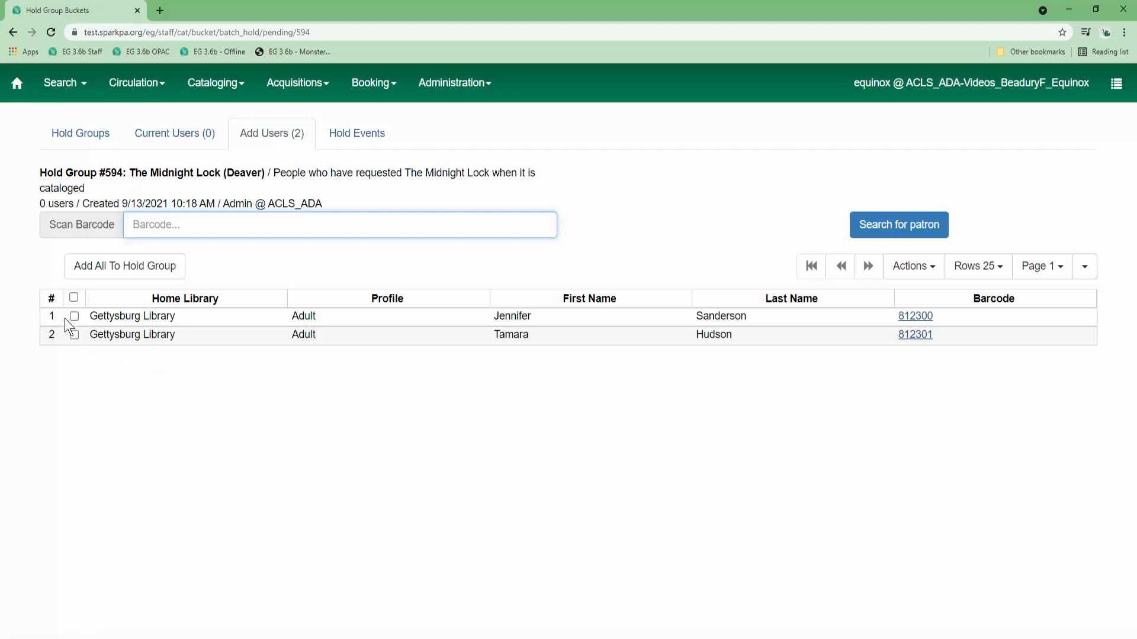
{"action": "left_click", "coordinate": [74, 297]}
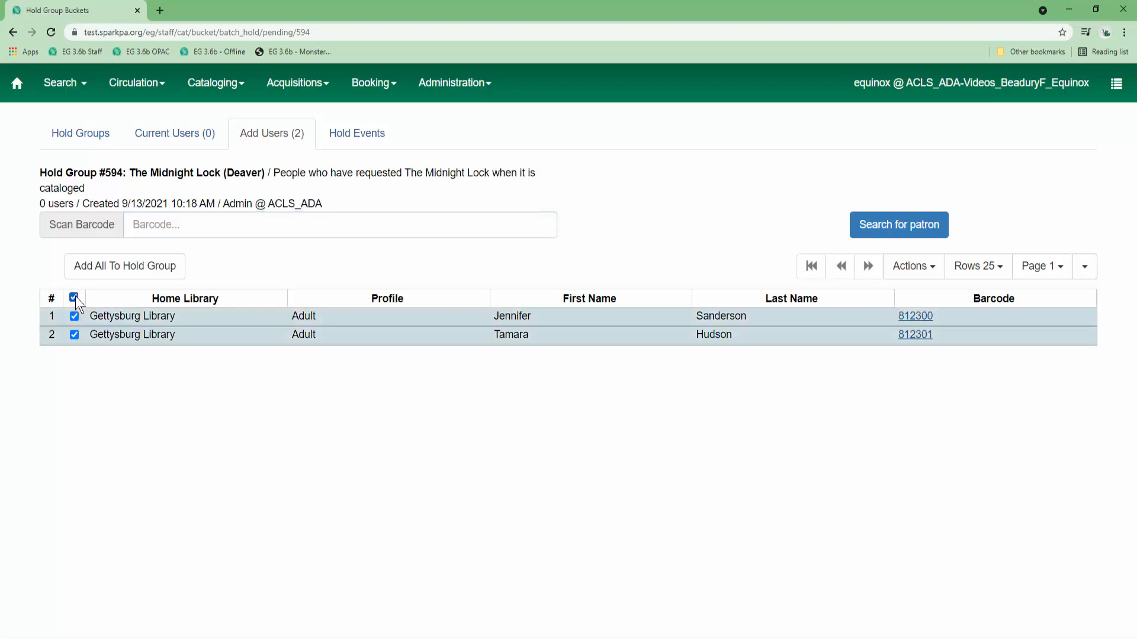
{"action": "left_click", "coordinate": [112, 271]}
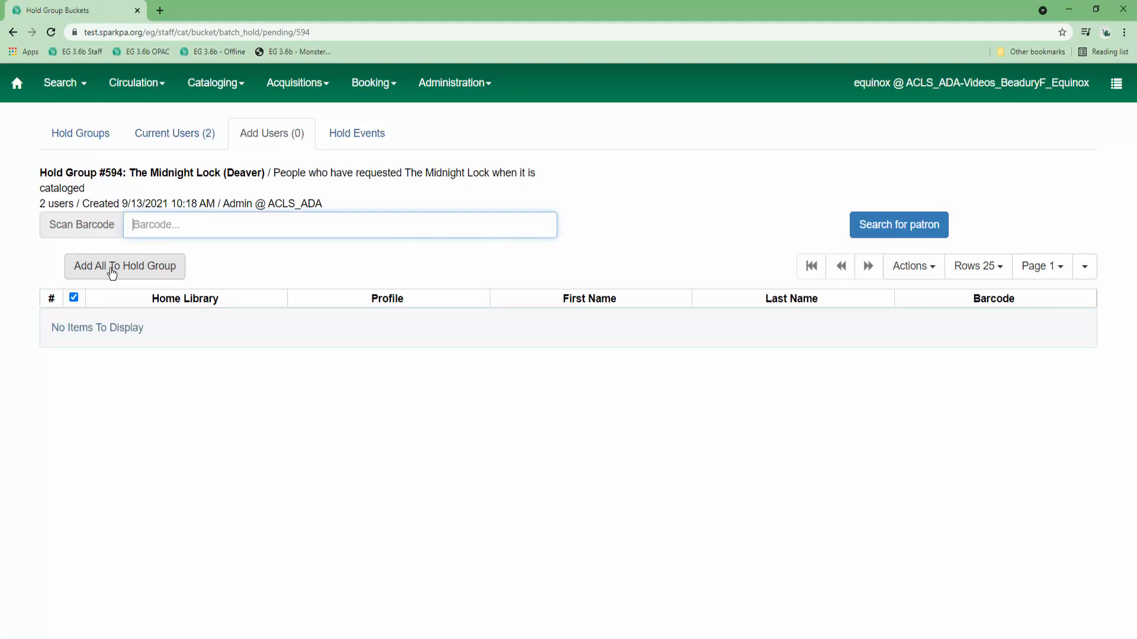
Review the group's two current users, then bring up the Select Patron search from Add Users.
{"action": "left_click", "coordinate": [192, 146]}
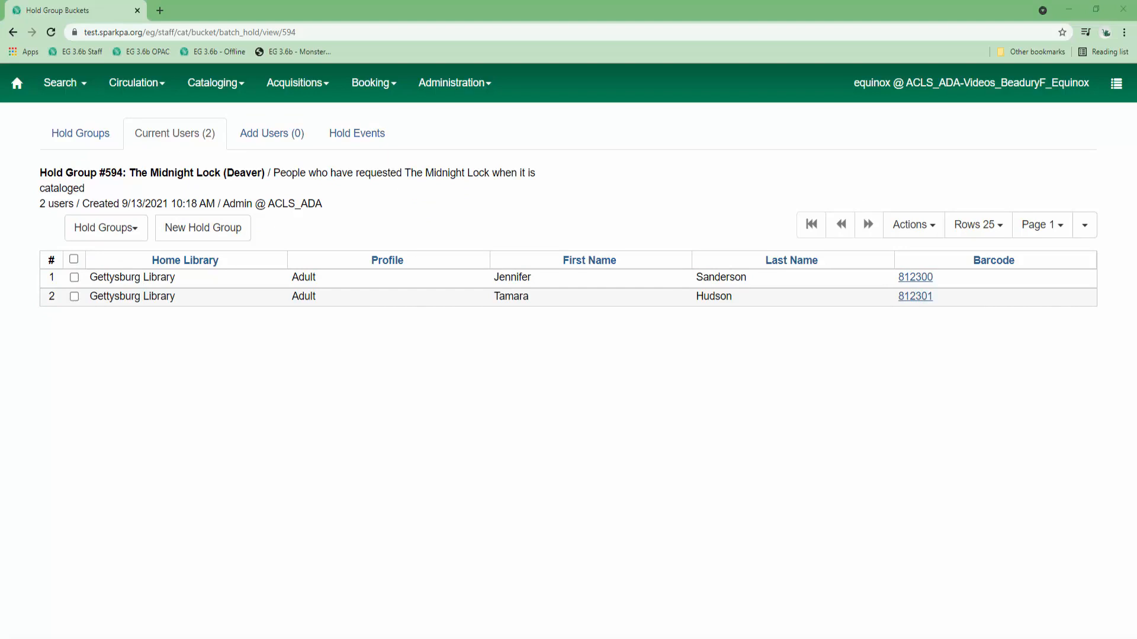
{"action": "left_click", "coordinate": [297, 141]}
{"action": "left_click", "coordinate": [895, 234]}
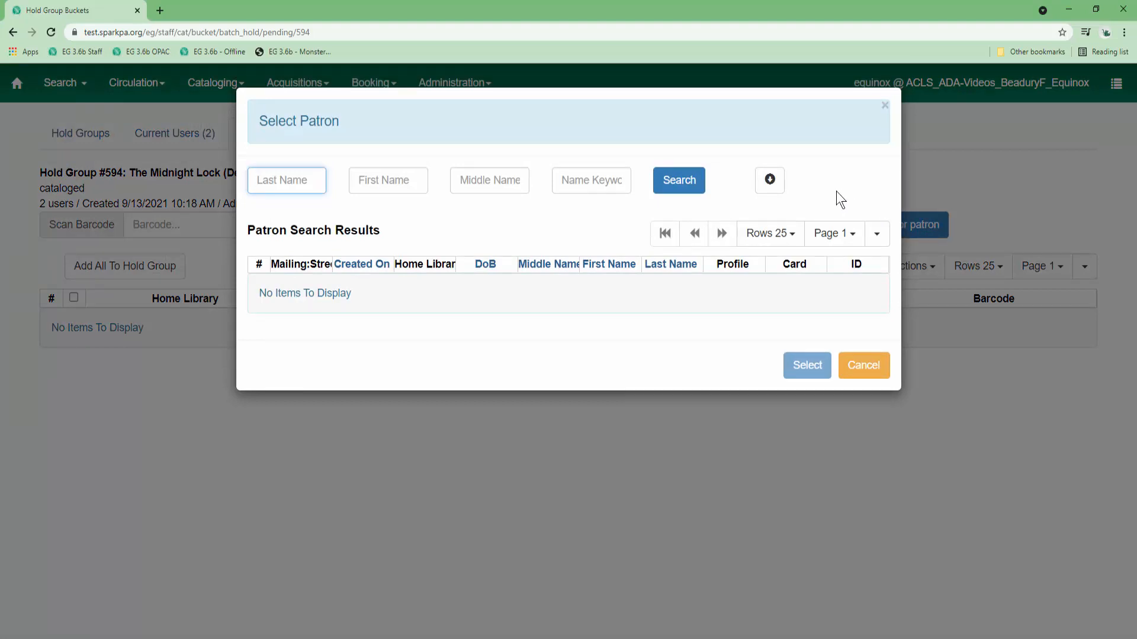
Search patrons with home library ACLS_ADA by last and first name, then select the match.
{"action": "left_click", "coordinate": [772, 184]}
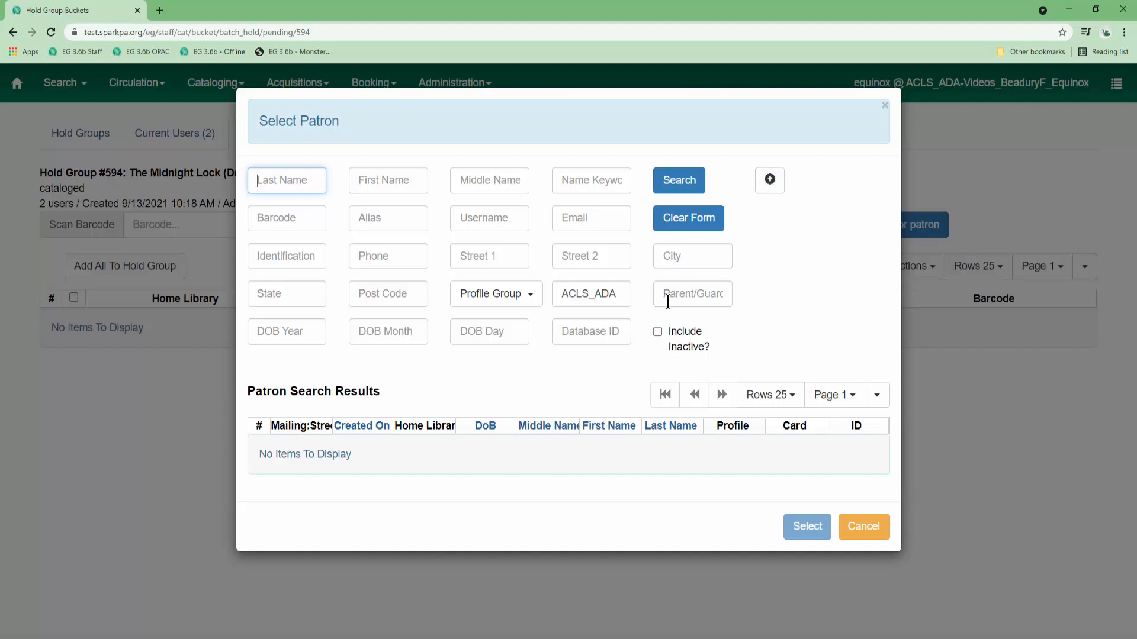
{"action": "left_click", "coordinate": [621, 297]}
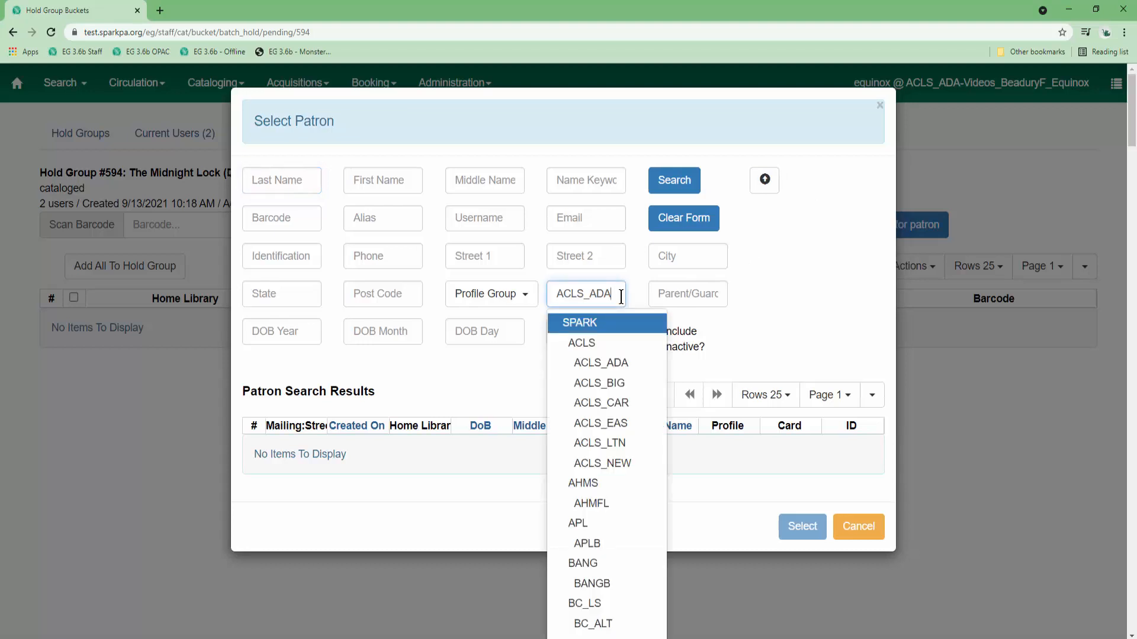
{"action": "left_click", "coordinate": [614, 361]}
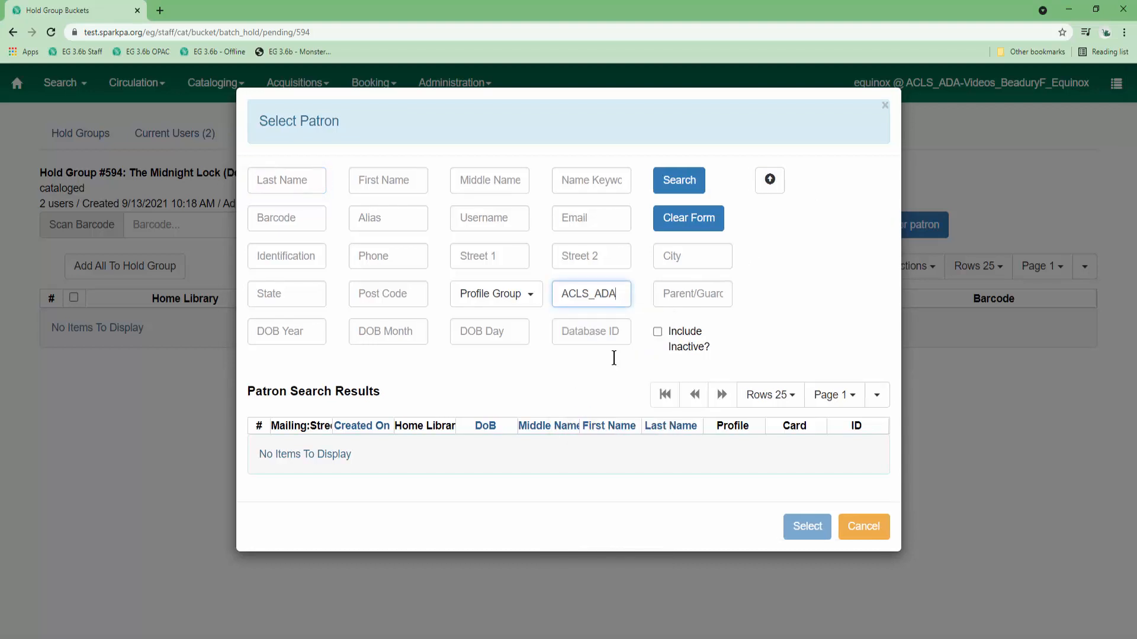
{"action": "left_click", "coordinate": [312, 180]}
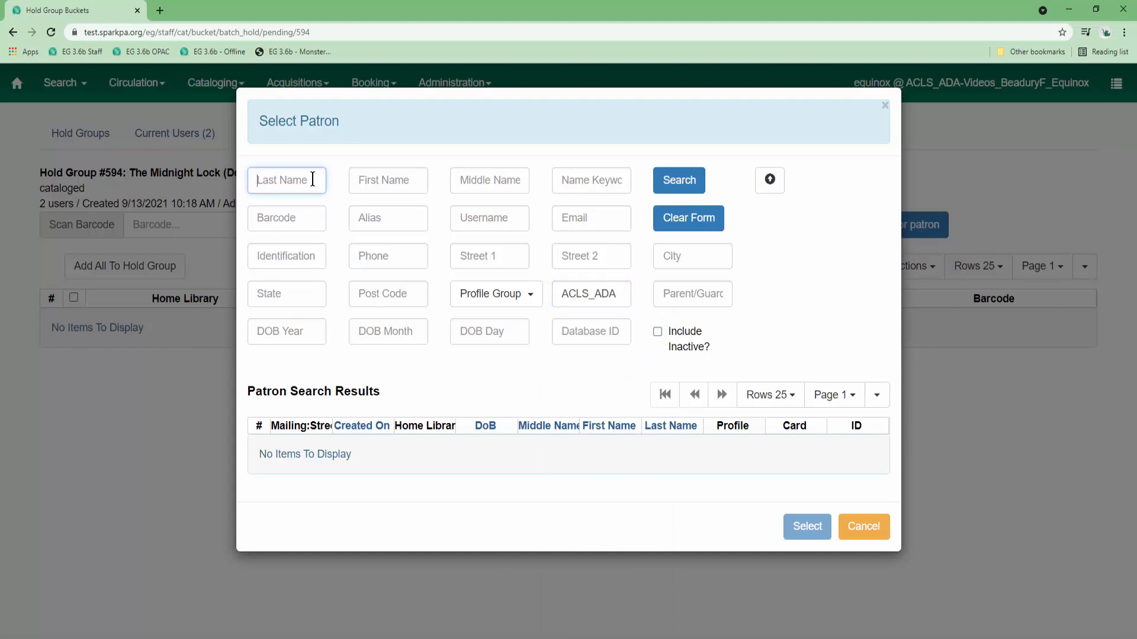
{"action": "key", "text": "Tab"}
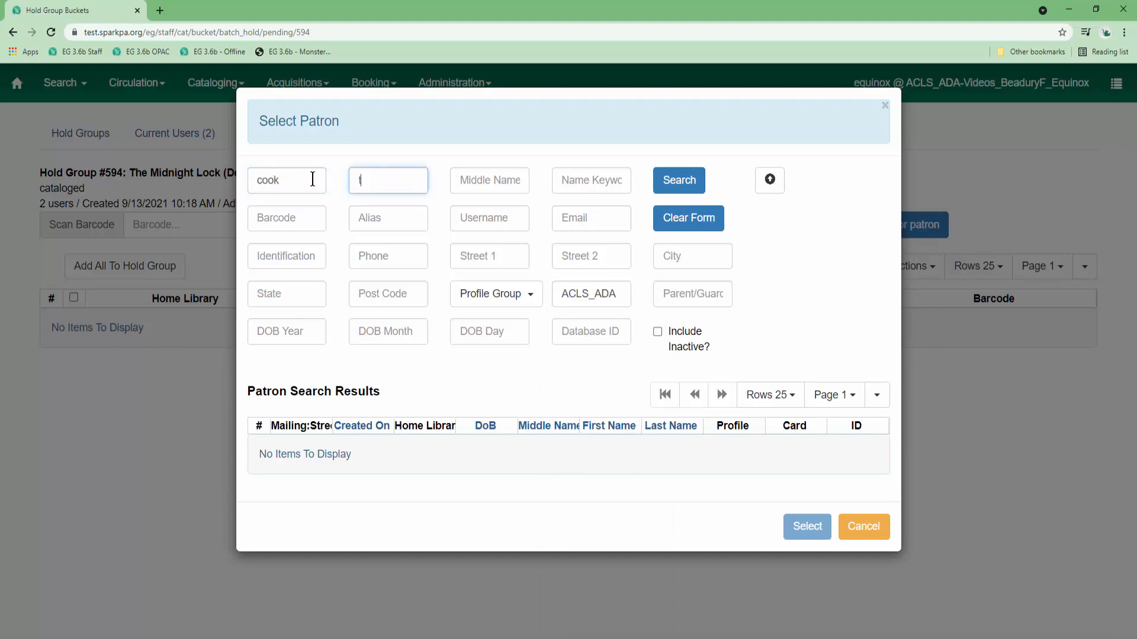
{"action": "left_click", "coordinate": [679, 180]}
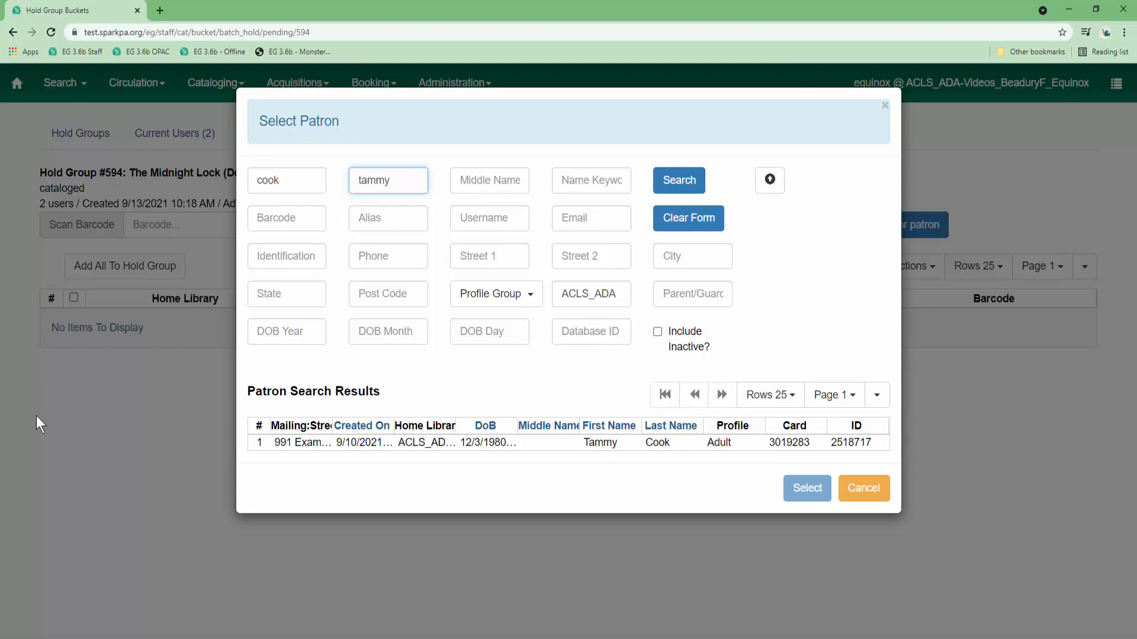
{"action": "left_click", "coordinate": [460, 442]}
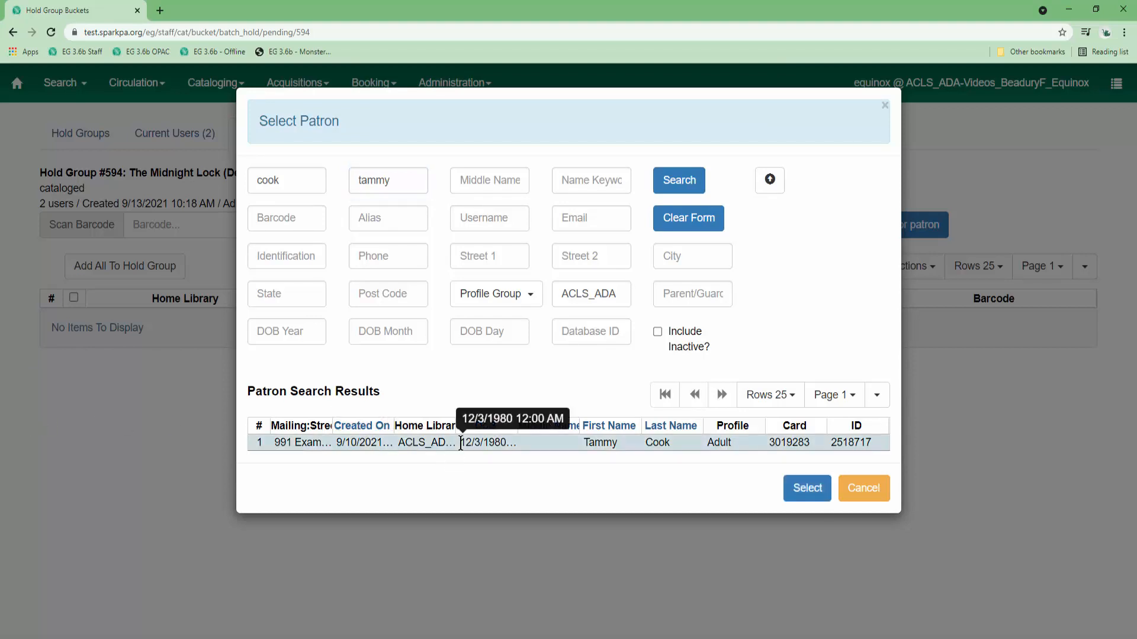
{"action": "left_click", "coordinate": [812, 498]}
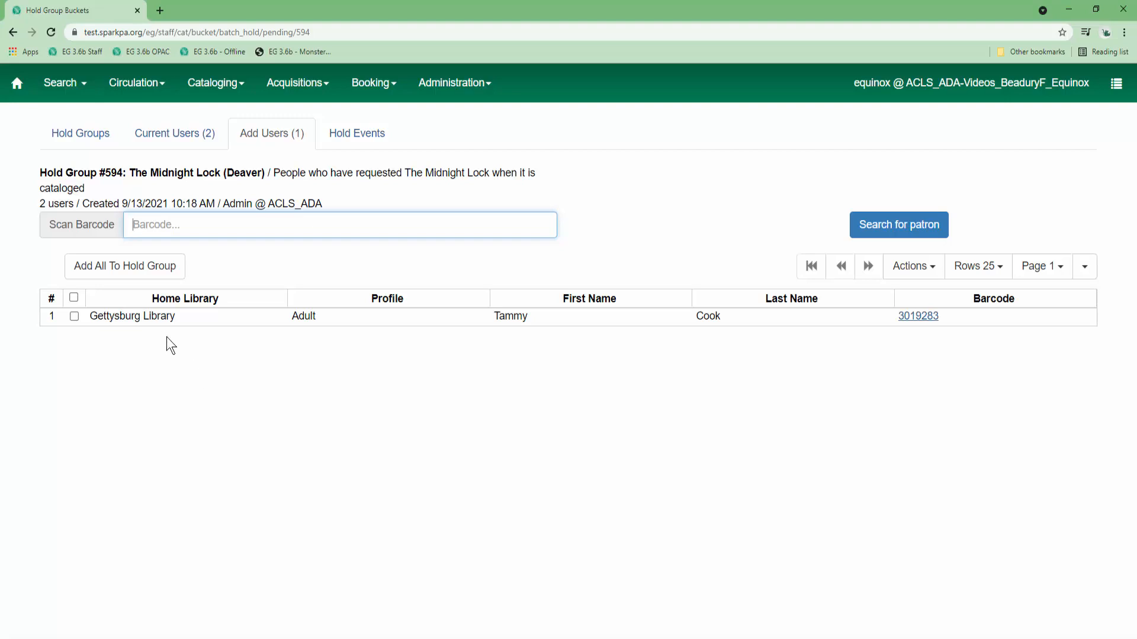
Add the pending patron to the hold group and view its three current users.
{"action": "left_click", "coordinate": [132, 314]}
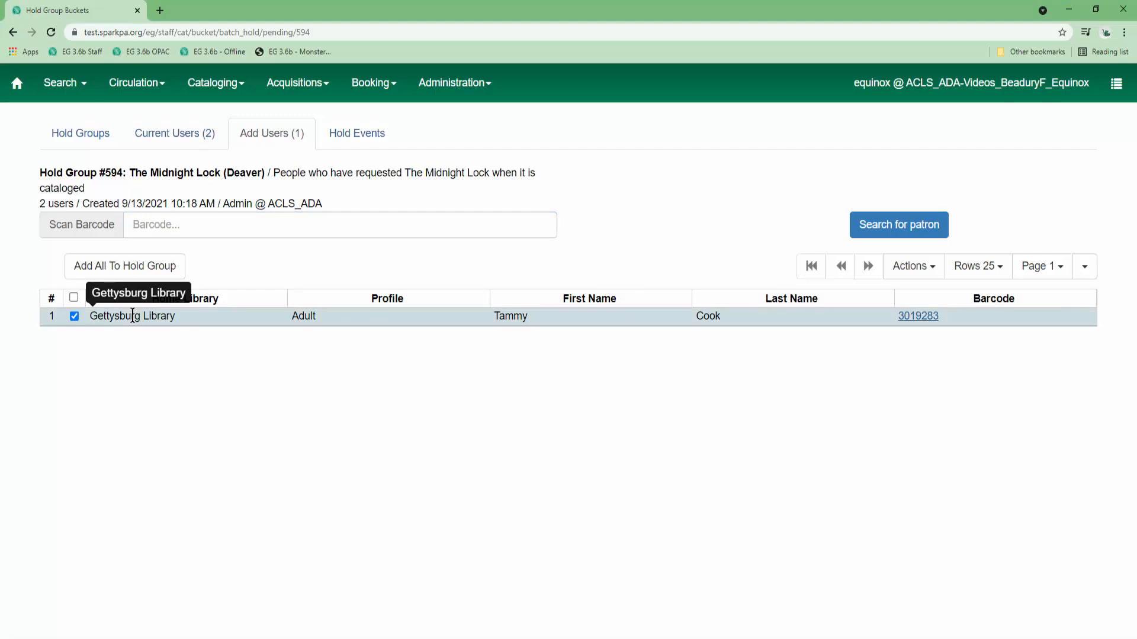
{"action": "left_click", "coordinate": [132, 273]}
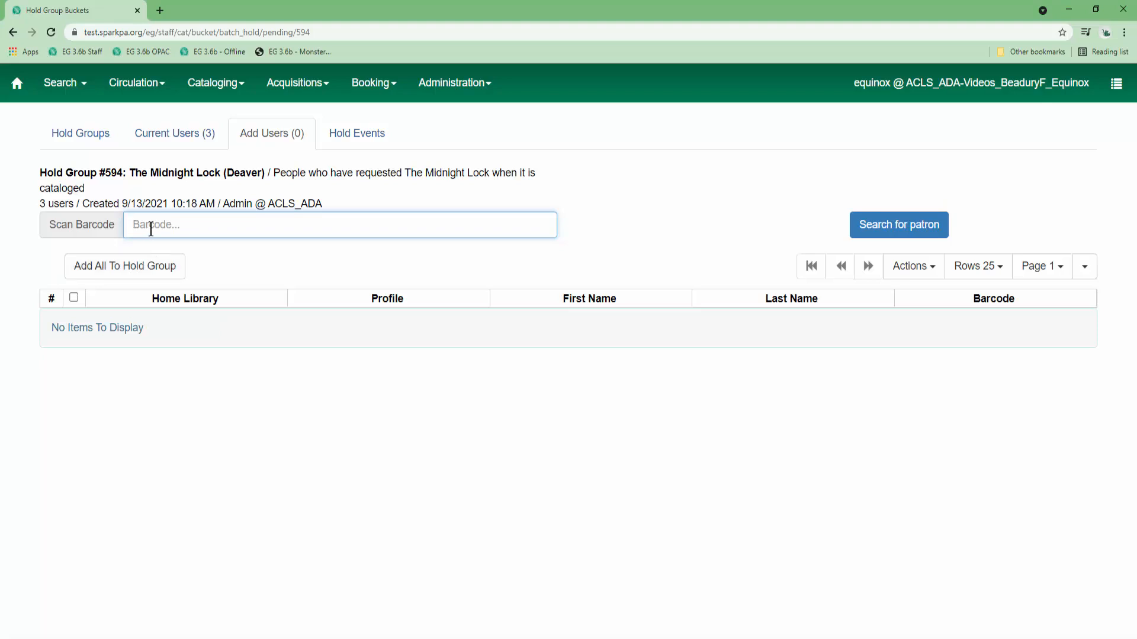
{"action": "left_click", "coordinate": [164, 141]}
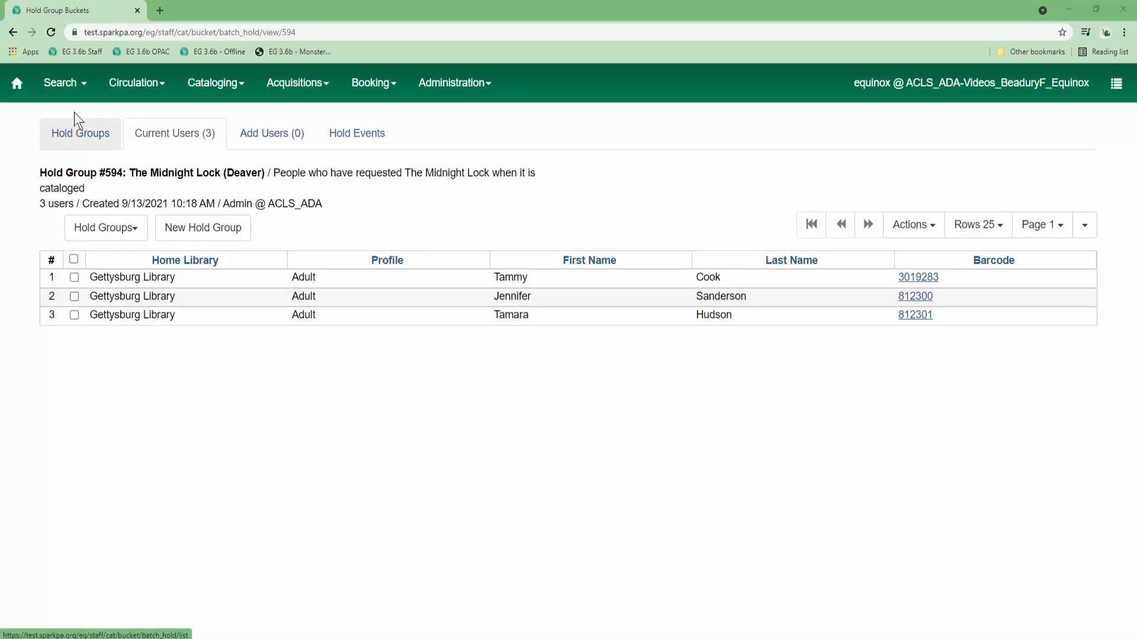
Search for Patrons by last and first name and select the found patron.
{"action": "left_click", "coordinate": [76, 87]}
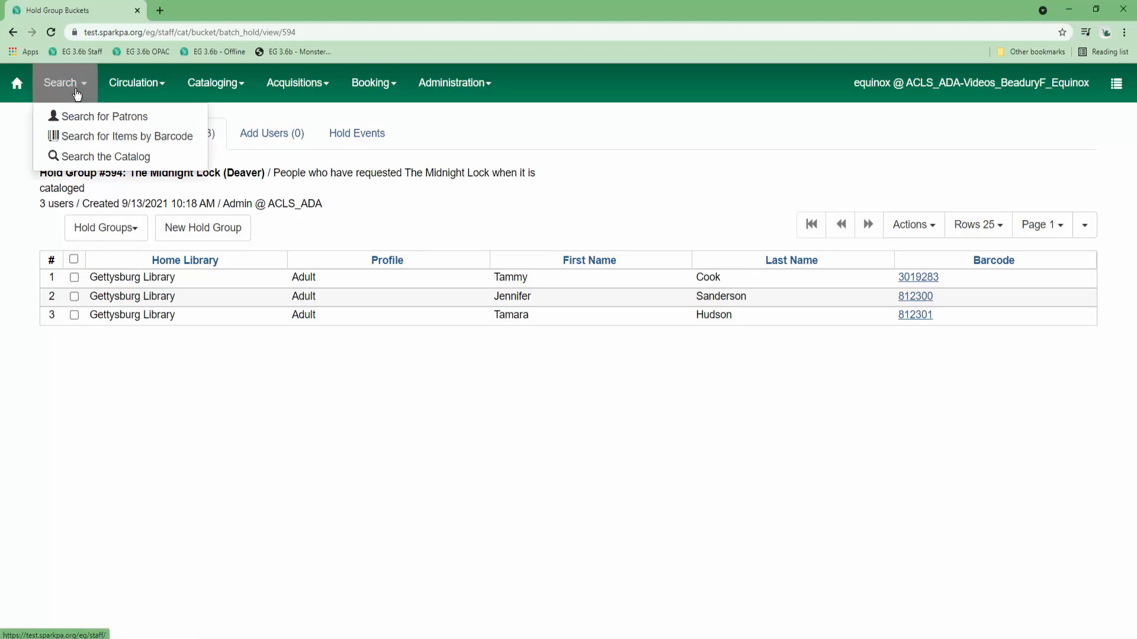
{"action": "left_click", "coordinate": [83, 117]}
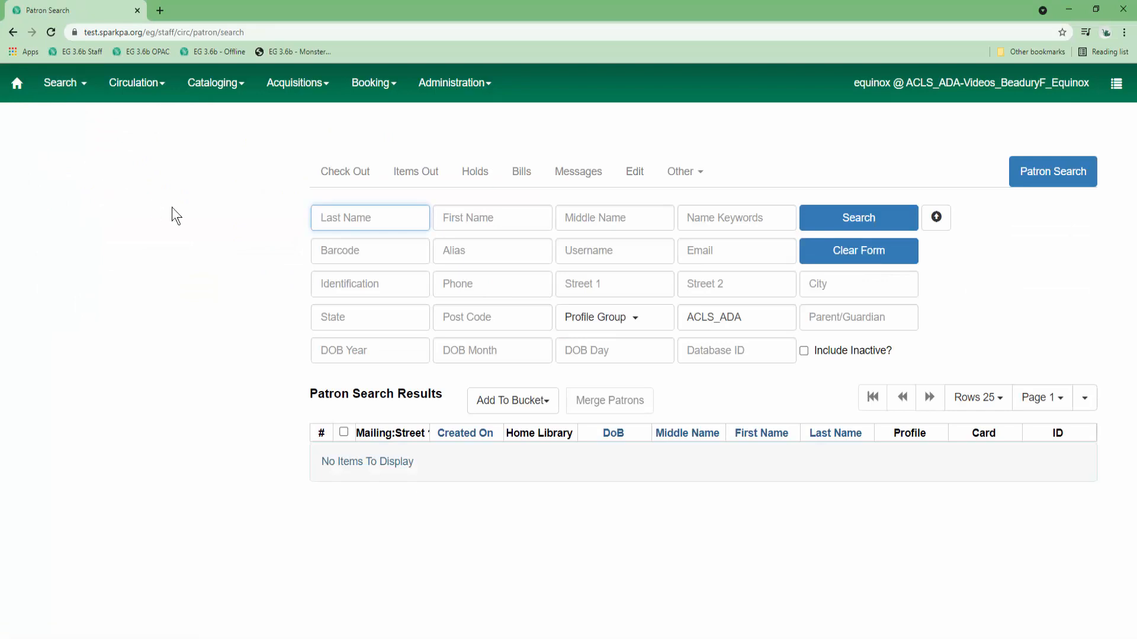
{"action": "key", "text": "Tab"}
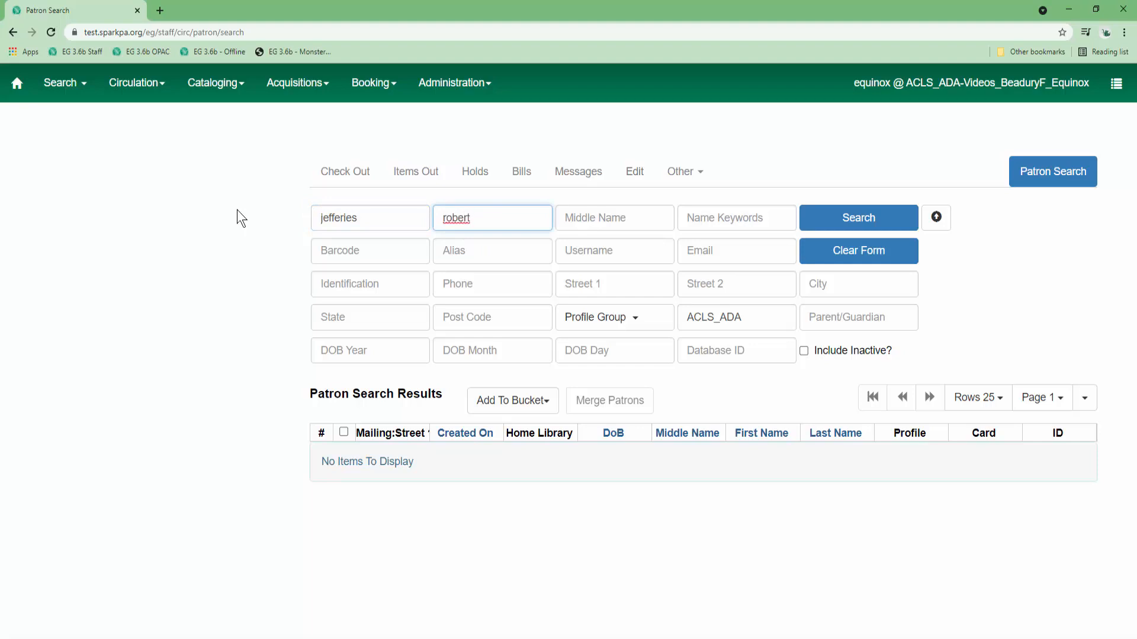
{"action": "left_click", "coordinate": [858, 217]}
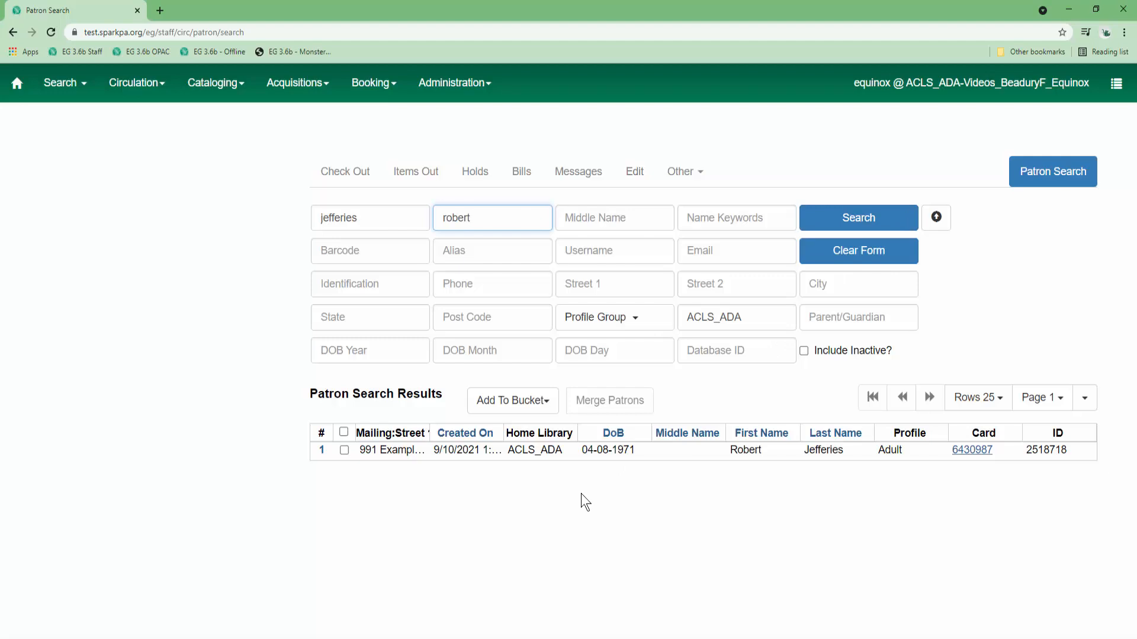
{"action": "left_click", "coordinate": [540, 454]}
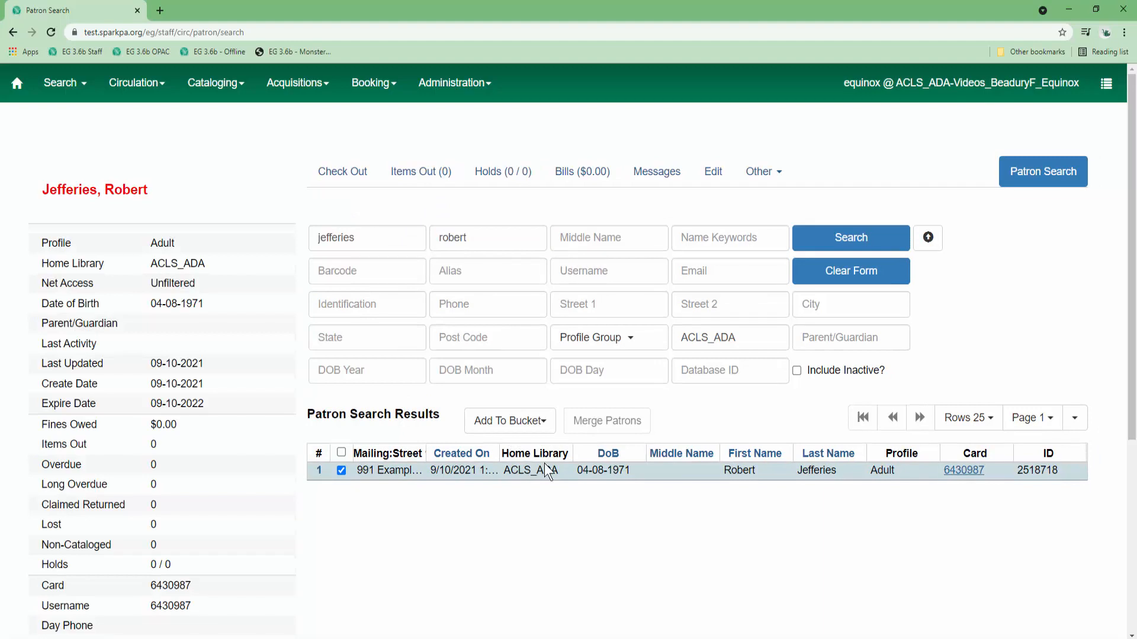
Add the selected patron to the hold group bucket The Midnight Lock (Deaver).
{"action": "left_click", "coordinate": [536, 424]}
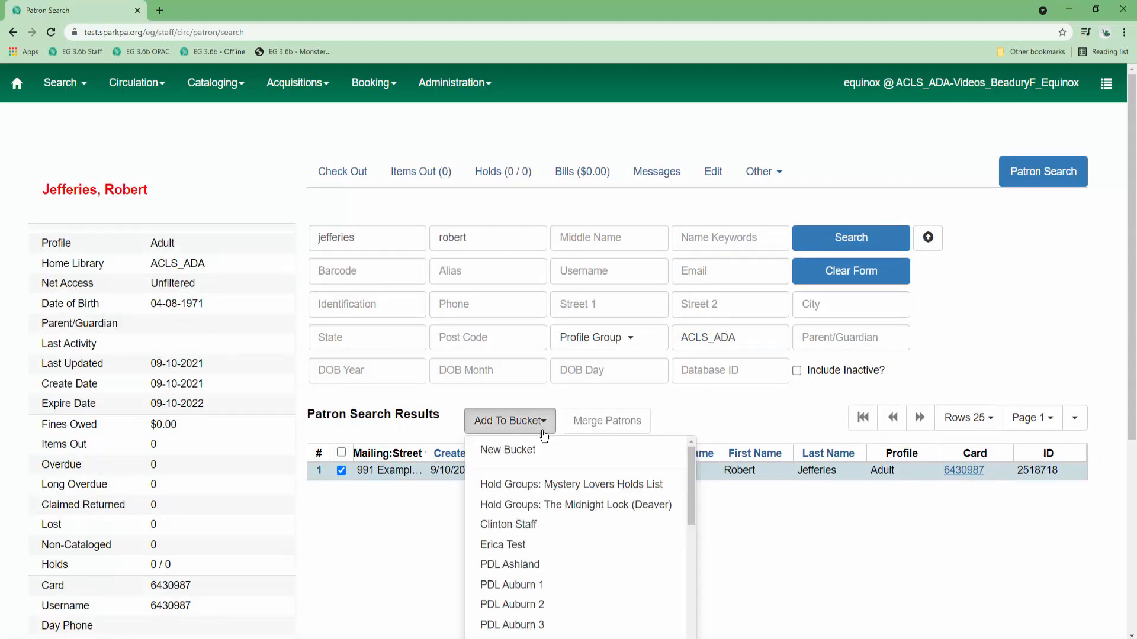
{"action": "scroll", "coordinate": [576, 460], "scroll_direction": "down", "scroll_amount": 1}
{"action": "scroll", "coordinate": [576, 460], "scroll_direction": "up", "scroll_amount": 1}
{"action": "left_click", "coordinate": [563, 507]}
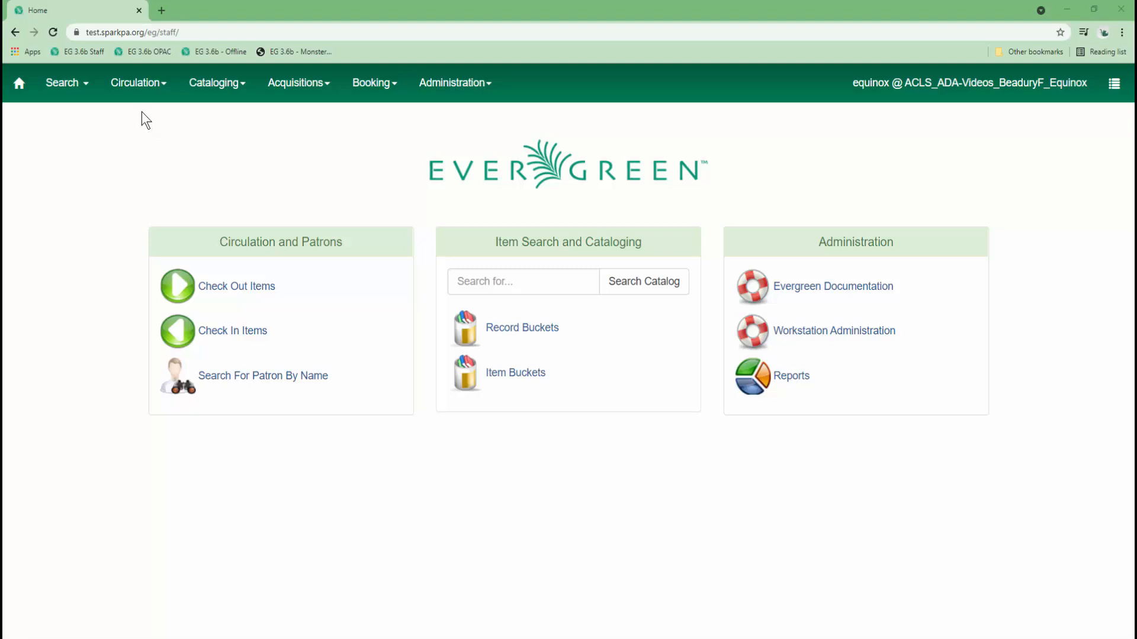
Open The Midnight Lock (Deaver), now with 4 users, on its empty Hold Events page.
{"action": "left_click", "coordinate": [143, 94]}
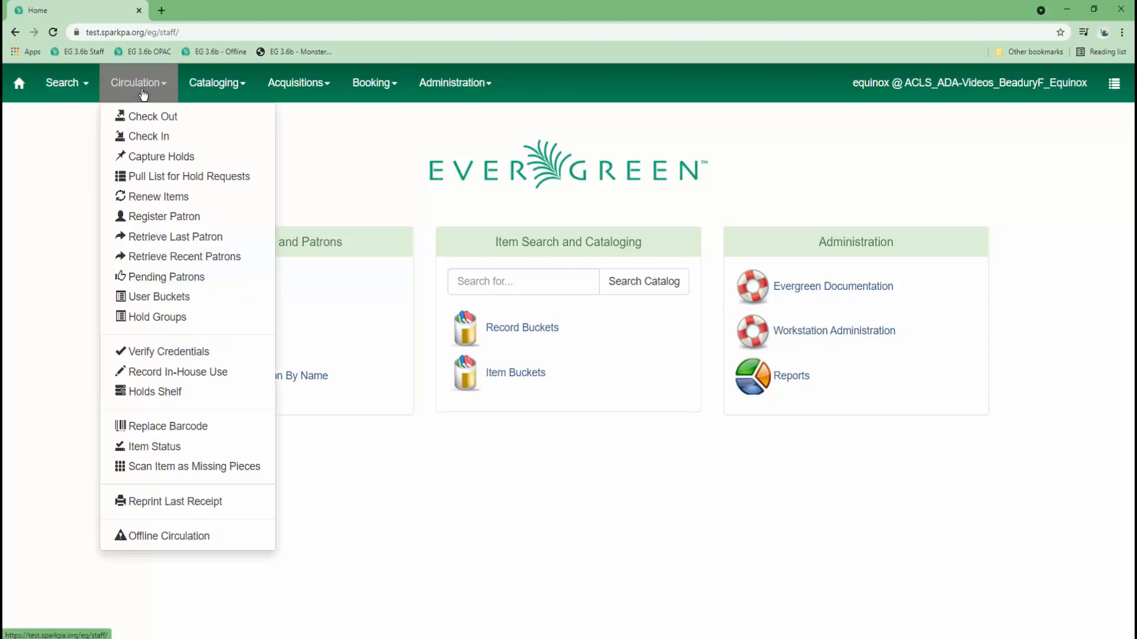
{"action": "left_click", "coordinate": [150, 320]}
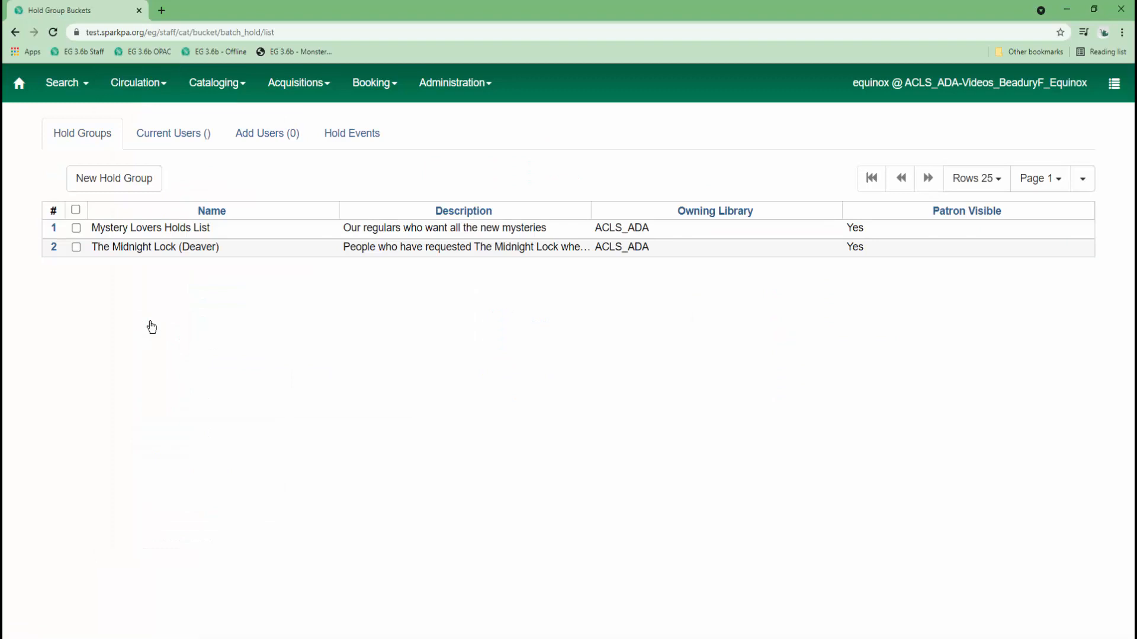
{"action": "double_click", "coordinate": [182, 246]}
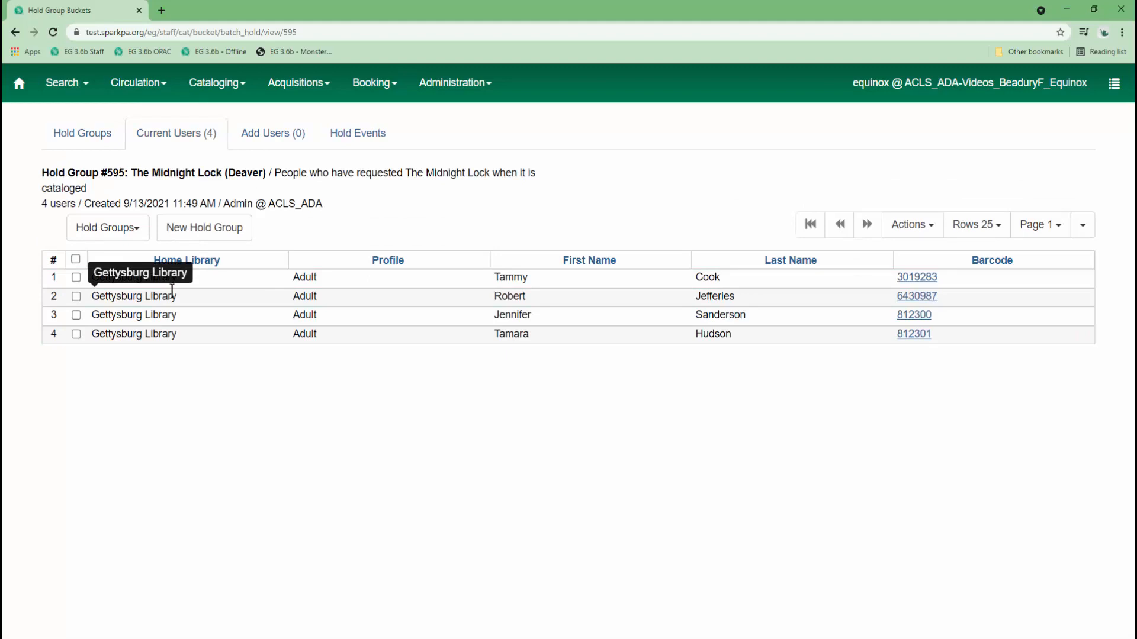
{"action": "left_click", "coordinate": [359, 142]}
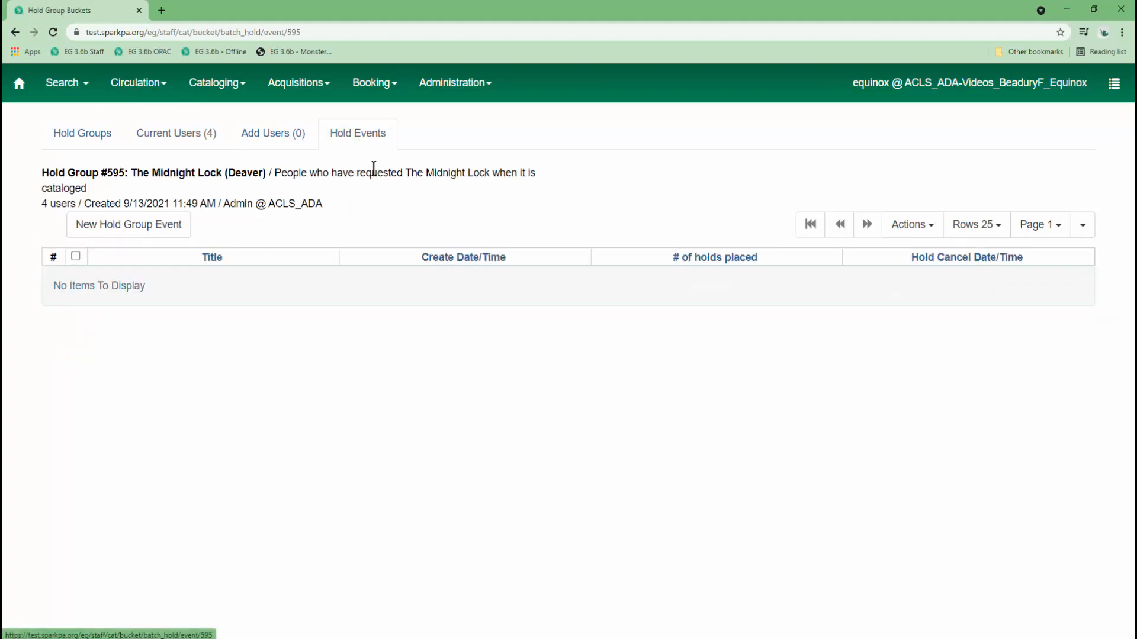
Create a hold group event targeting record 11740363 with override left checked.
{"action": "left_click", "coordinate": [160, 231]}
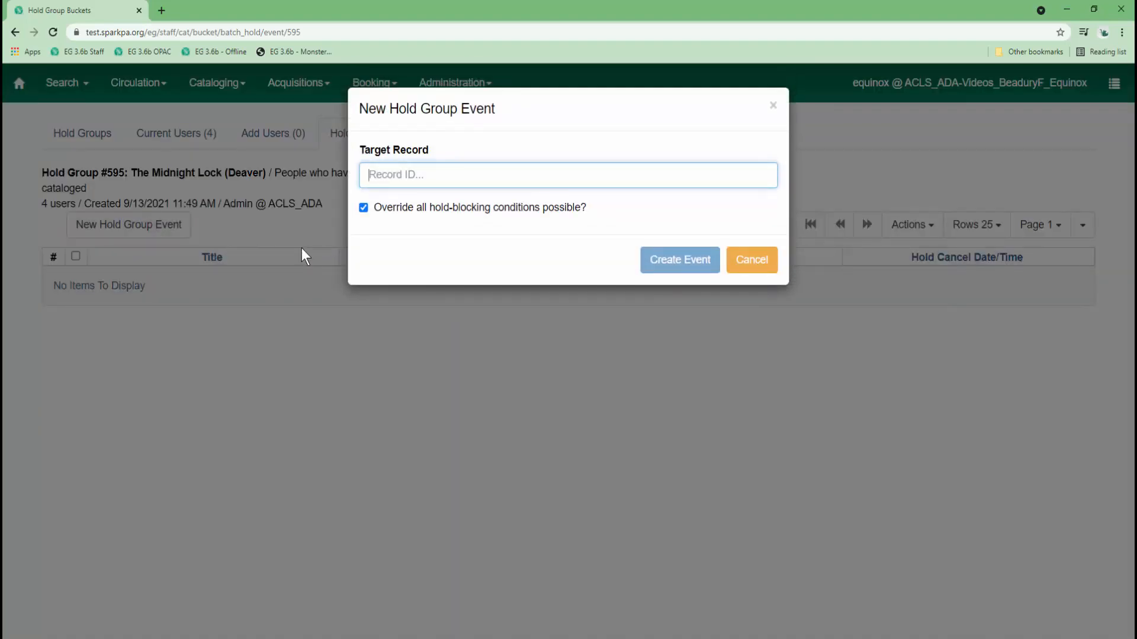
{"action": "type", "text": "11740363"}
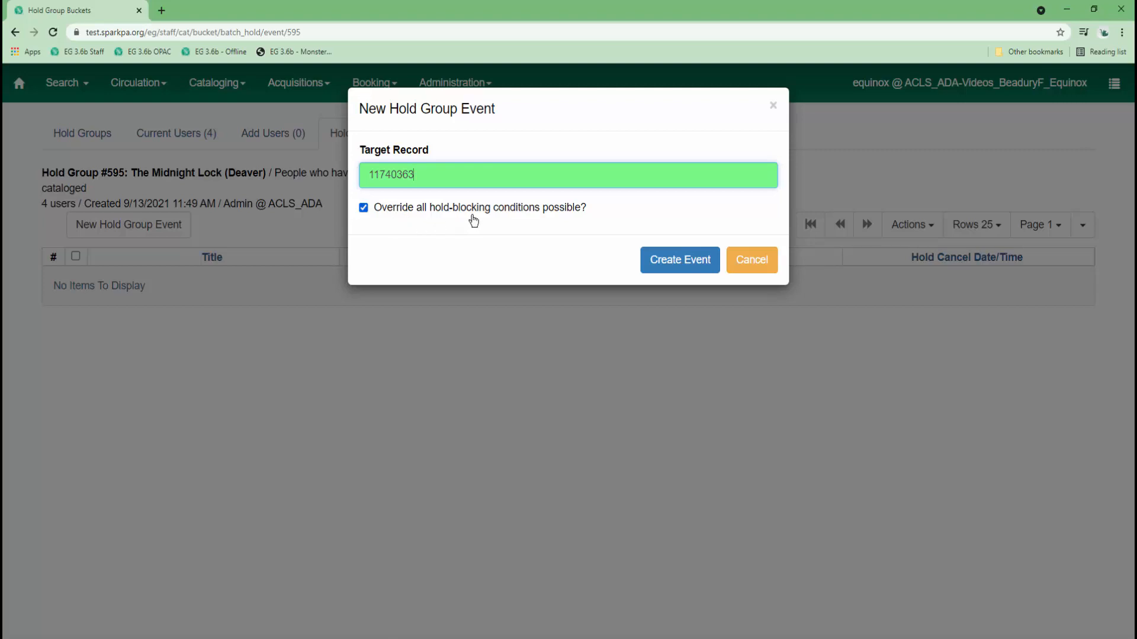
{"action": "left_click", "coordinate": [670, 269]}
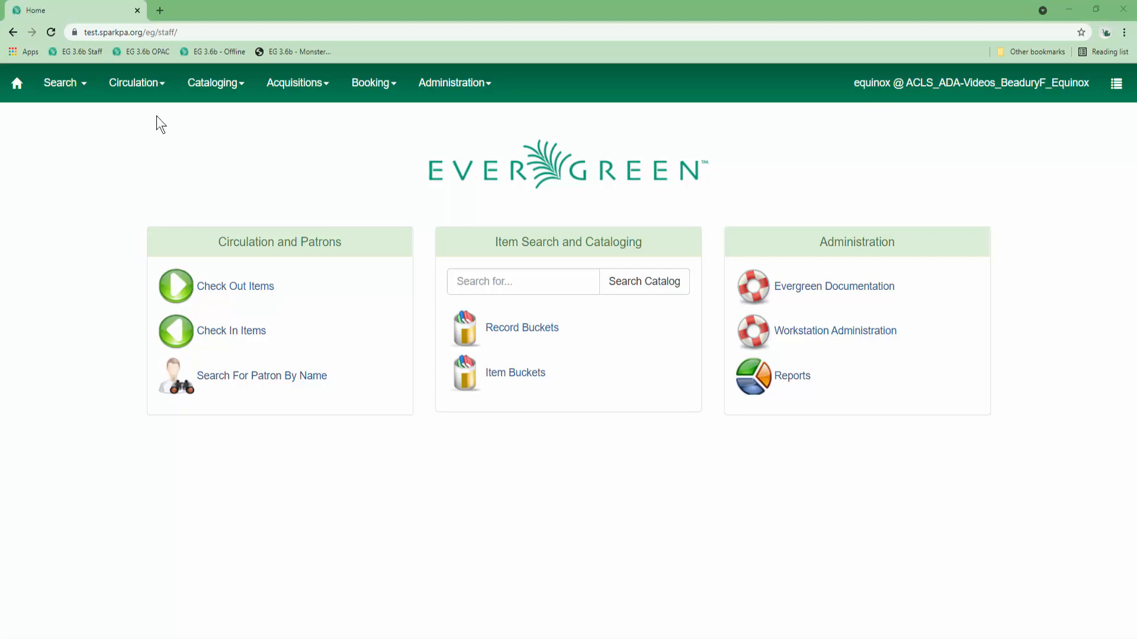
Open The Midnight Lock (Deaver) hold group from the Hold Groups list and bring up Edit Hold Group.
{"action": "left_click", "coordinate": [152, 95]}
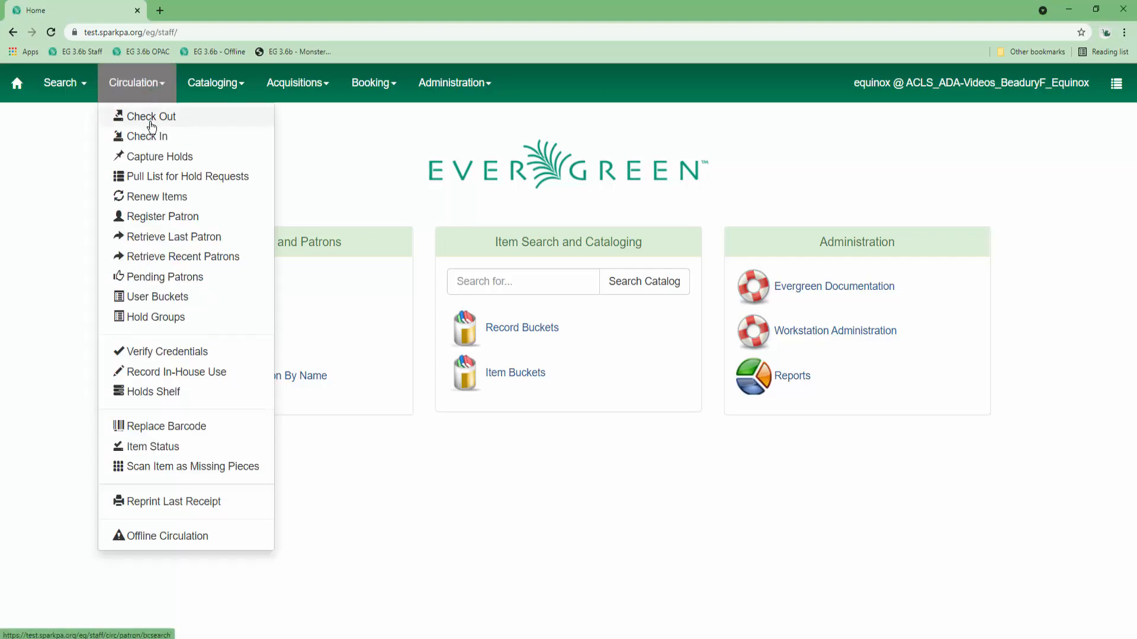
{"action": "left_click", "coordinate": [151, 320]}
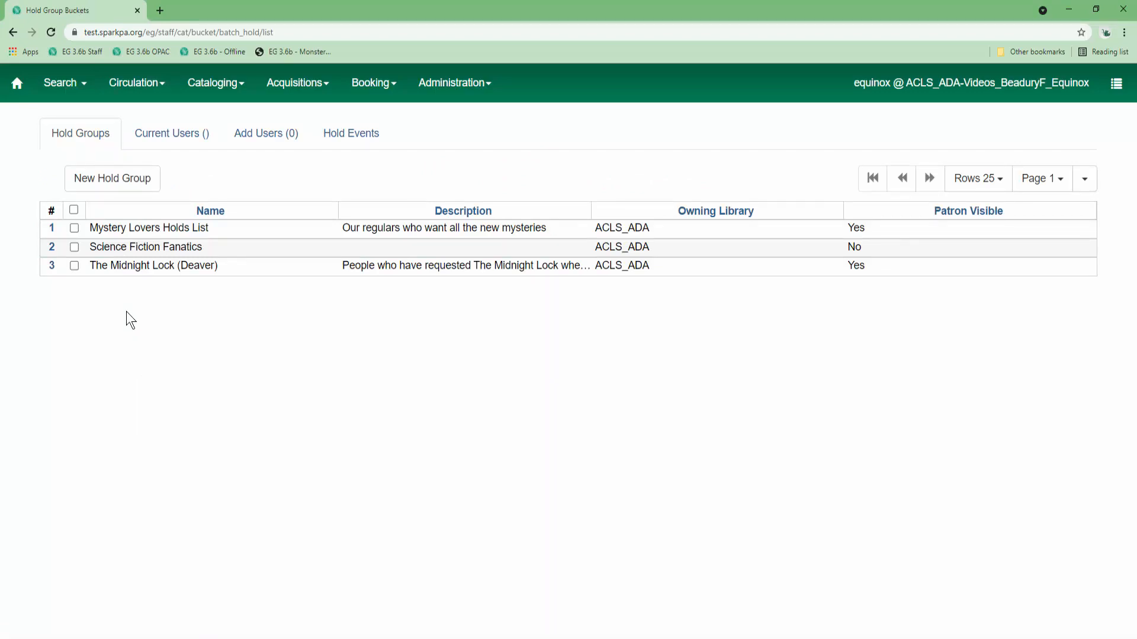
{"action": "double_click", "coordinate": [203, 267]}
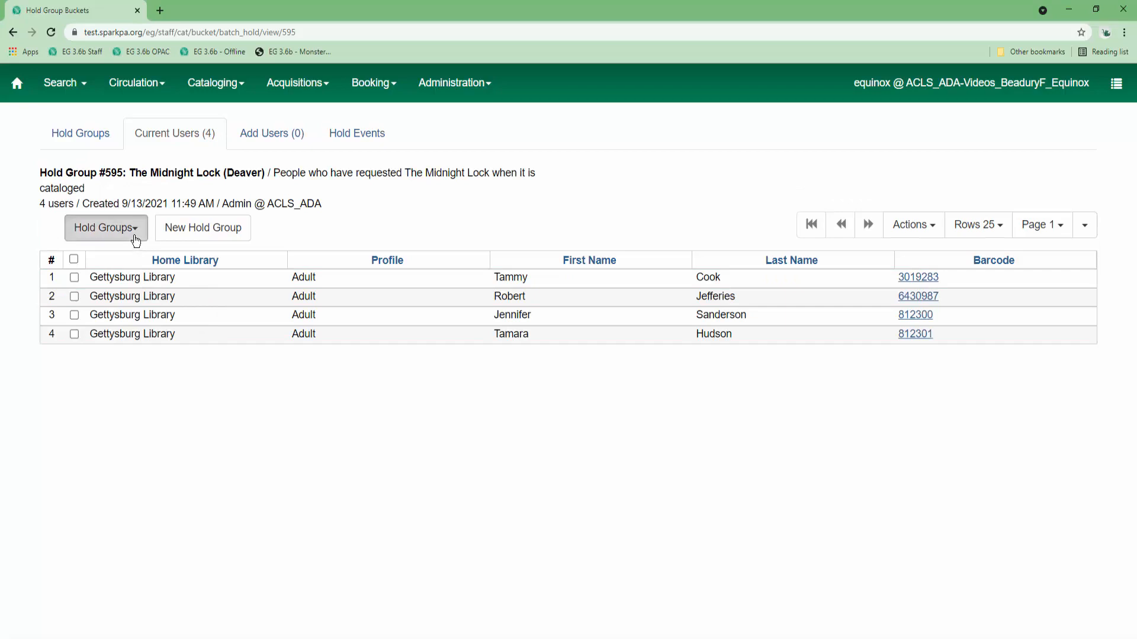
{"action": "left_click", "coordinate": [105, 228]}
{"action": "left_click", "coordinate": [138, 263]}
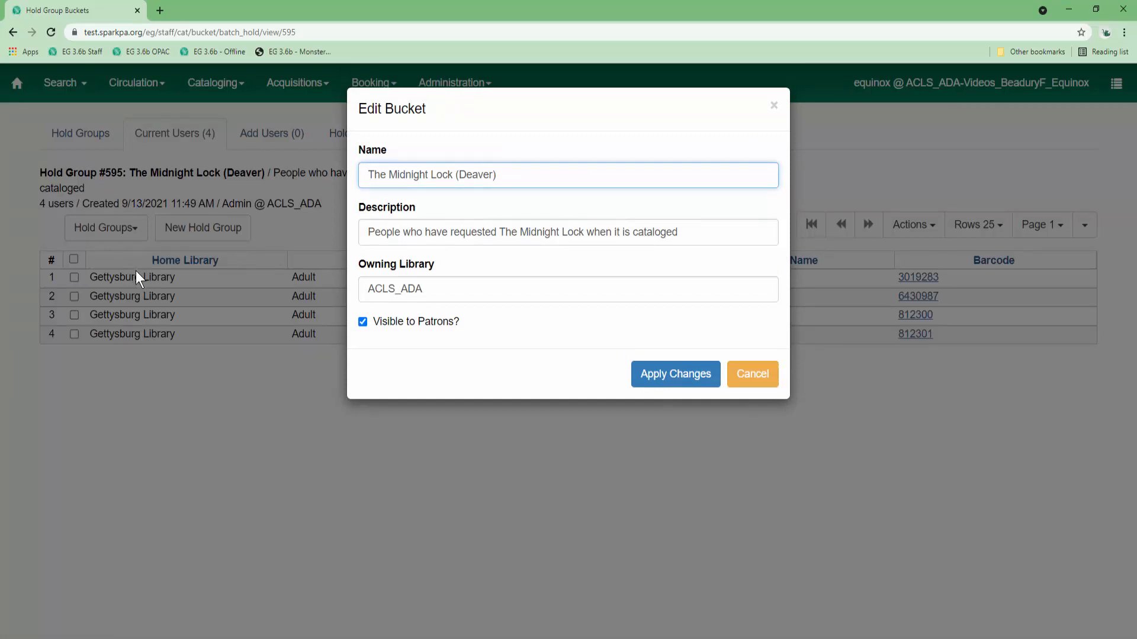
Rename the group to 'Deaver Fans', paste the new Jeffrey Deaver description, and apply the changes.
{"action": "left_click_drag", "start_coordinate": [510, 175], "coordinate": [373, 182]}
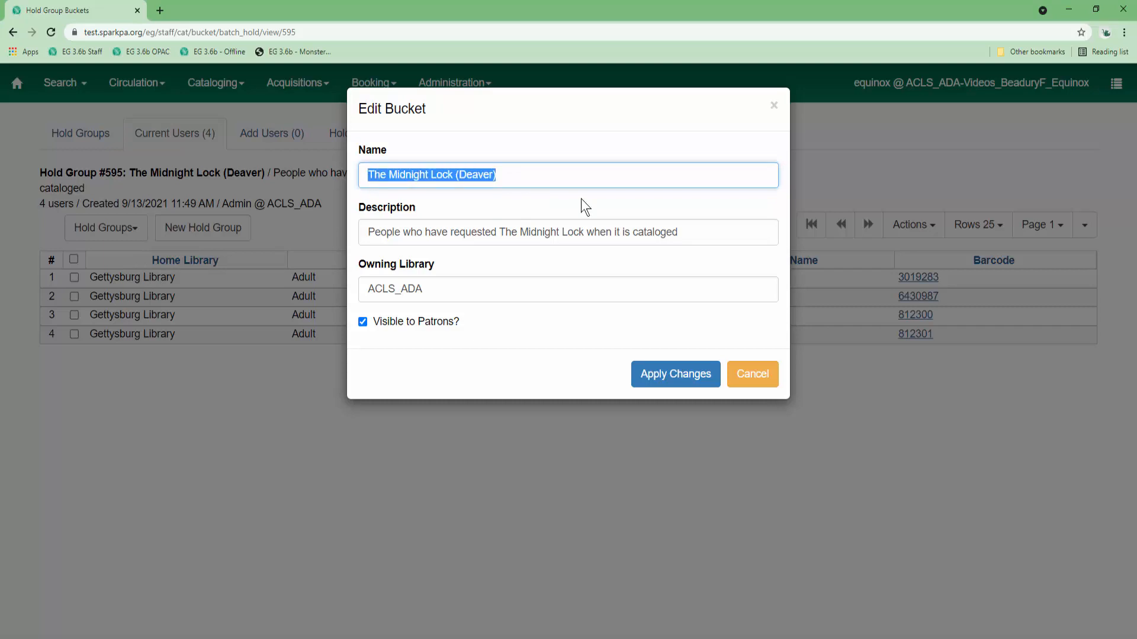
{"action": "type", "text": "Deaver Fans"}
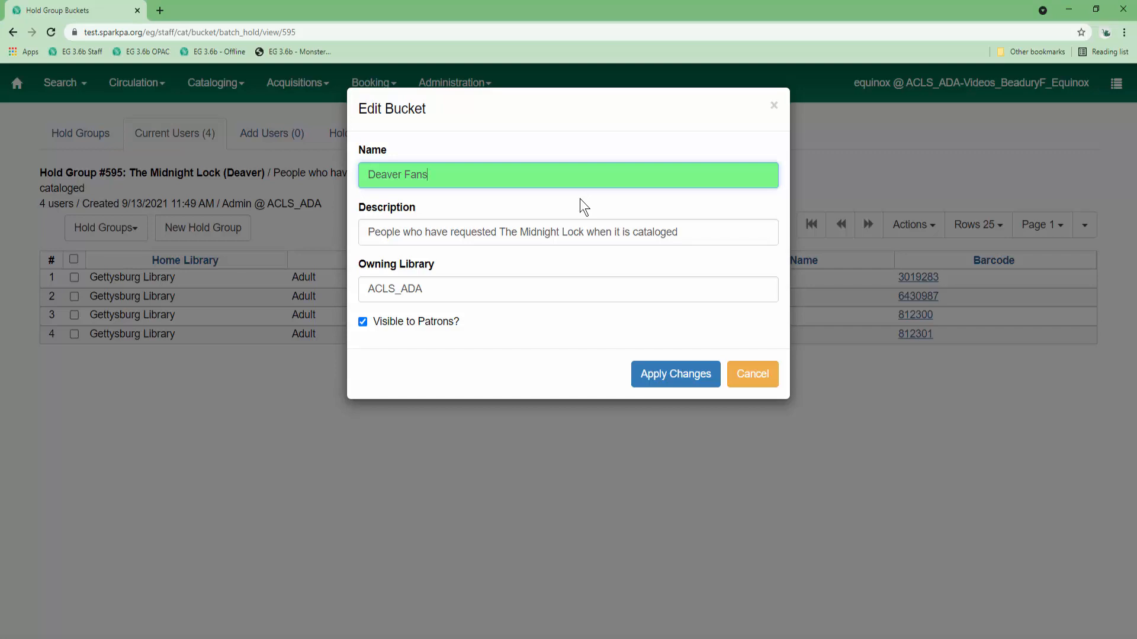
{"action": "left_click_drag", "start_coordinate": [678, 232], "coordinate": [360, 240]}
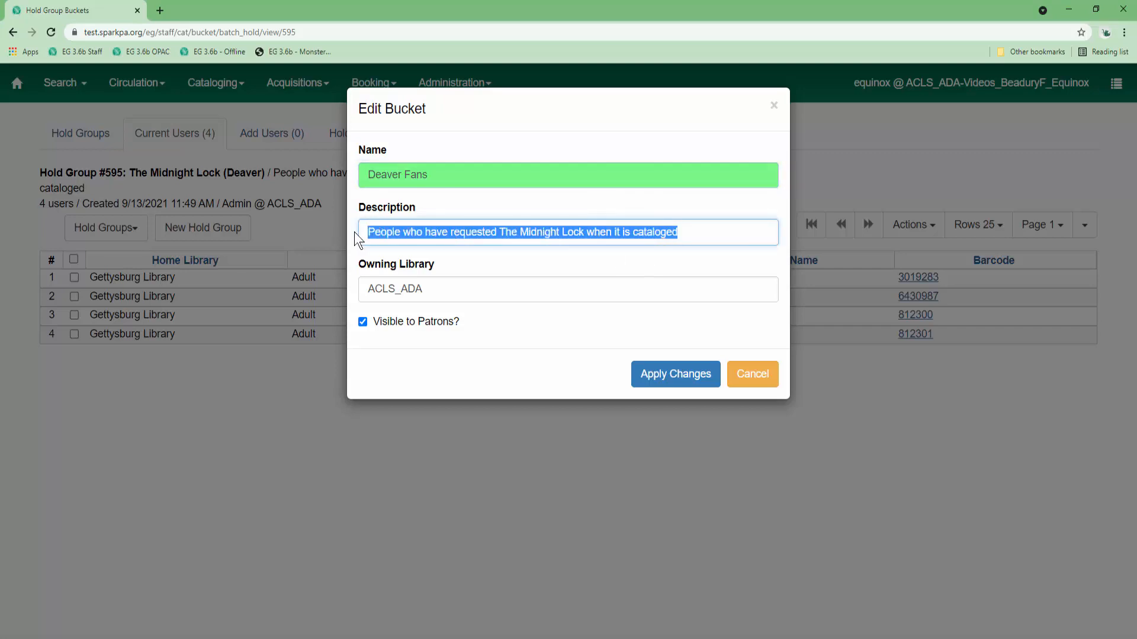
{"action": "type", "text": "Fans of the novels of Jeffrey Deaver.  Will be placed on hold for any new Deaver titles."}
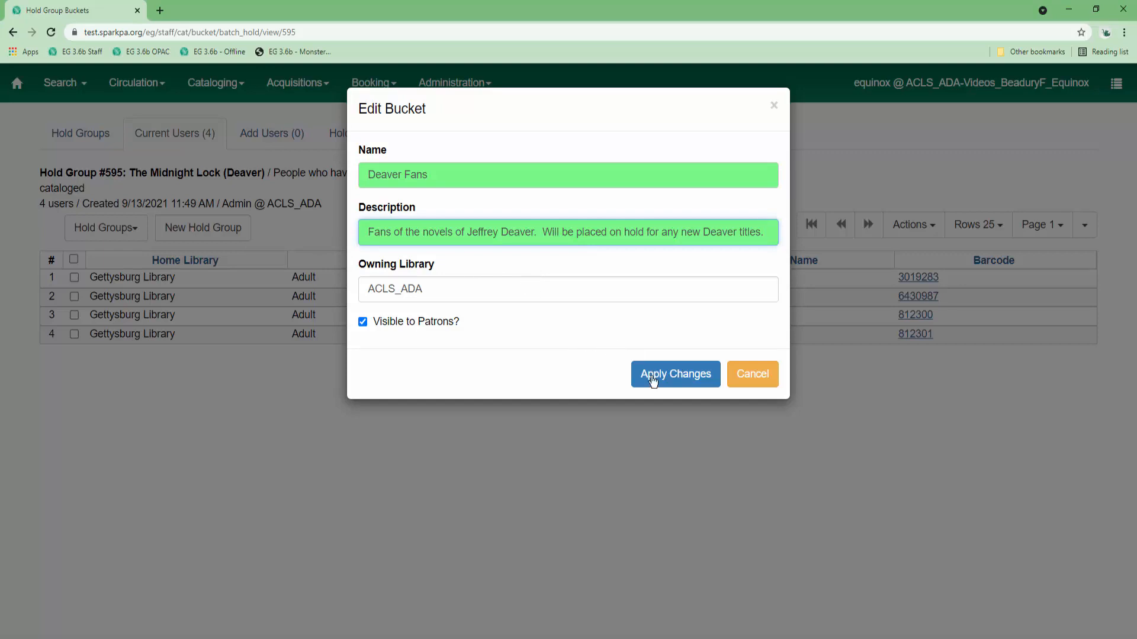
{"action": "left_click", "coordinate": [662, 382]}
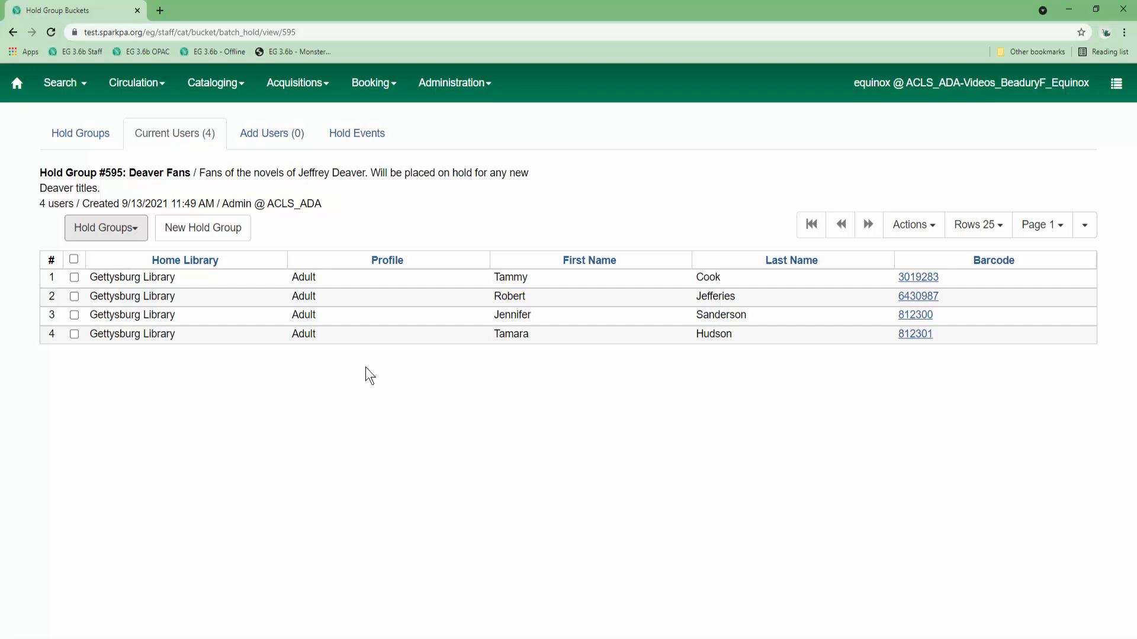
{"action": "left_click", "coordinate": [83, 135]}
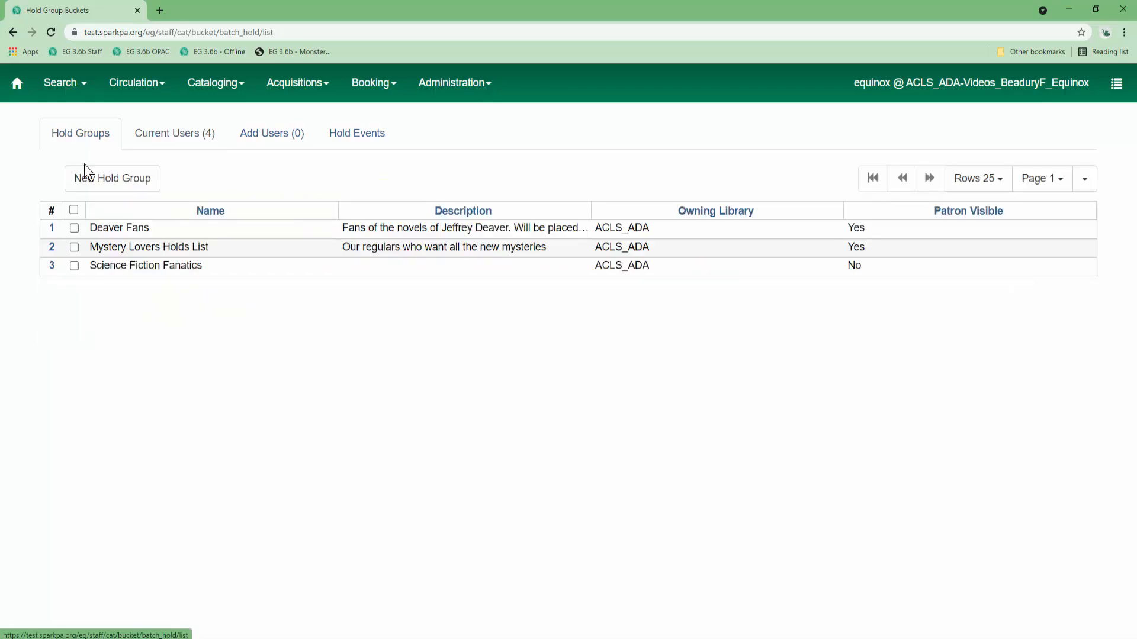
Delete the empty hold group #597, Science Fiction Fanatics, via Delete Hold Group.
{"action": "double_click", "coordinate": [130, 267]}
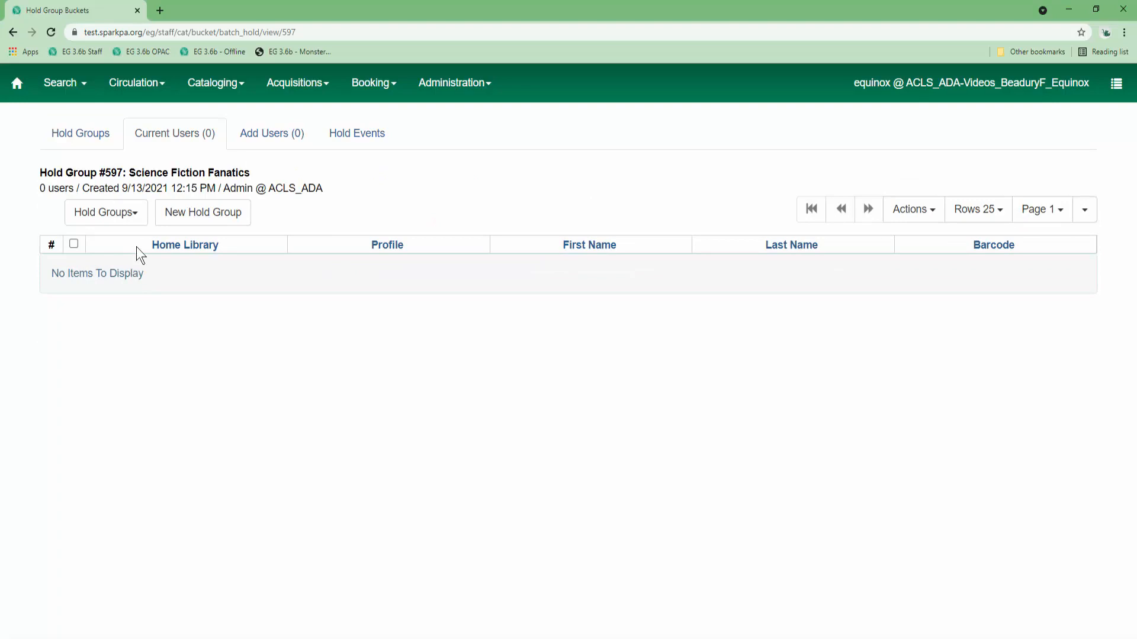
{"action": "left_click", "coordinate": [137, 219]}
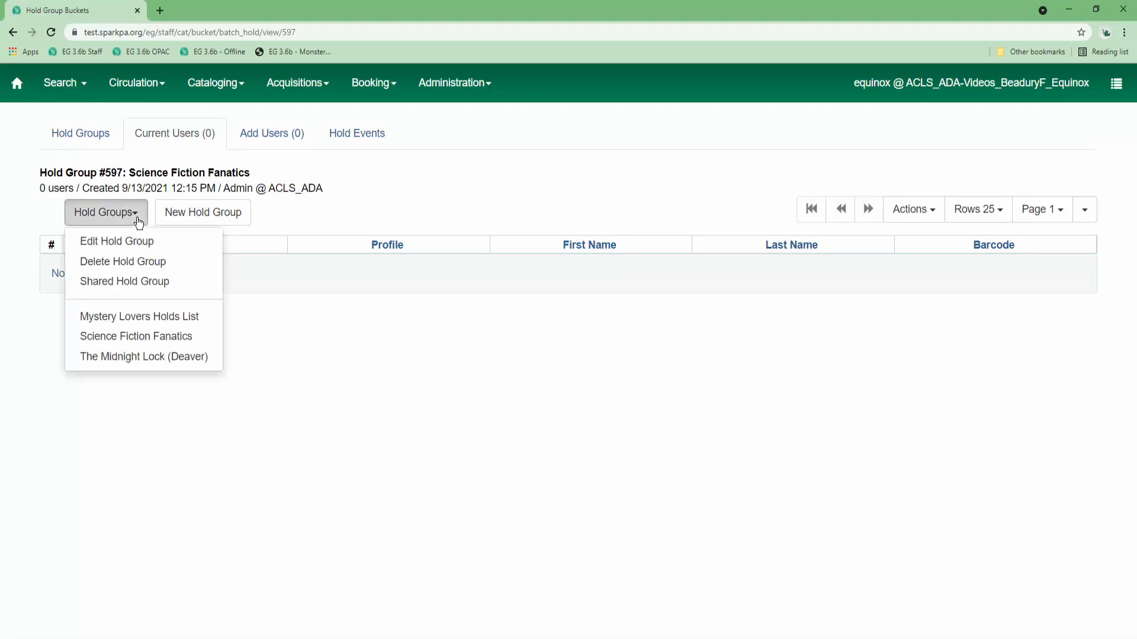
{"action": "left_click", "coordinate": [130, 265]}
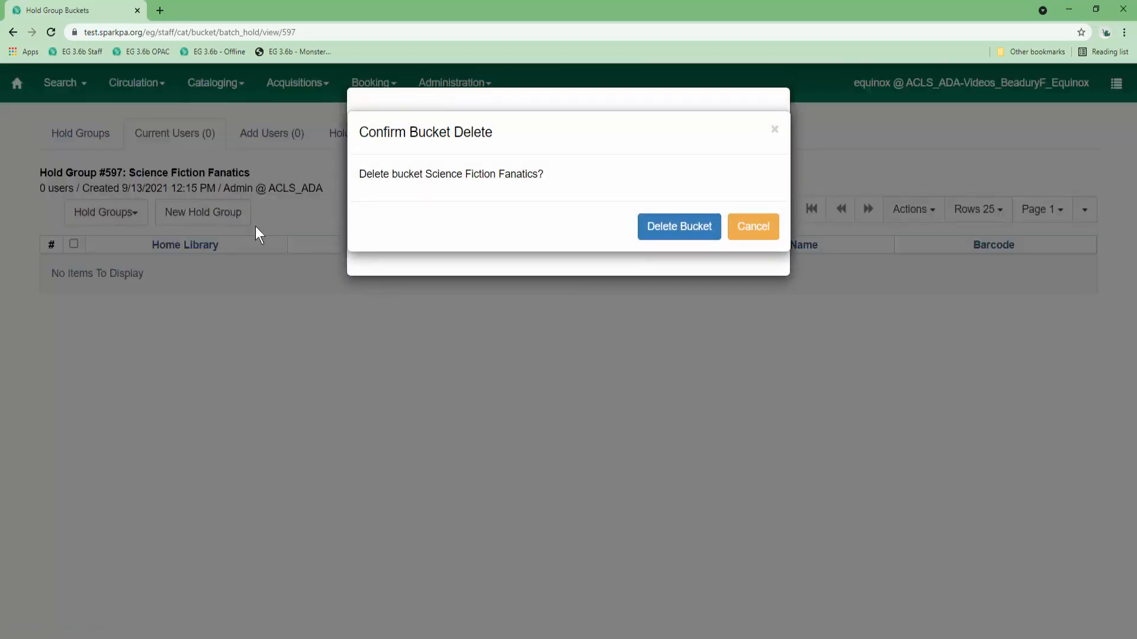
{"action": "left_click", "coordinate": [655, 231]}
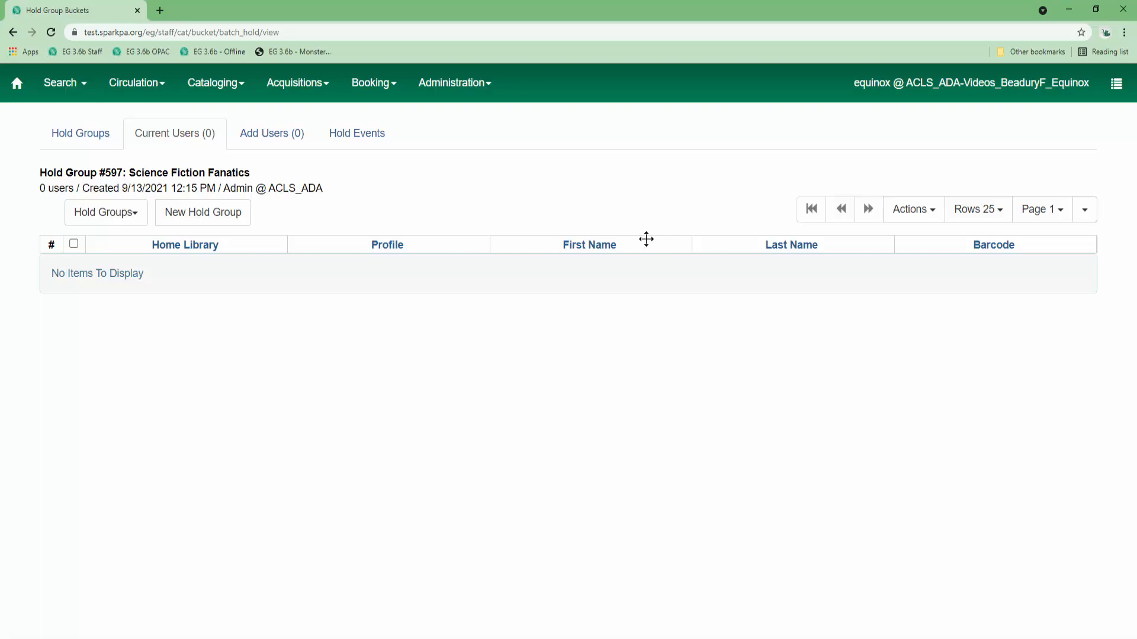
Cancel Mystery Lovers Holds List's Father Brown hold event, then check the patron's OPAC hold groups.
{"action": "left_click", "coordinate": [83, 138]}
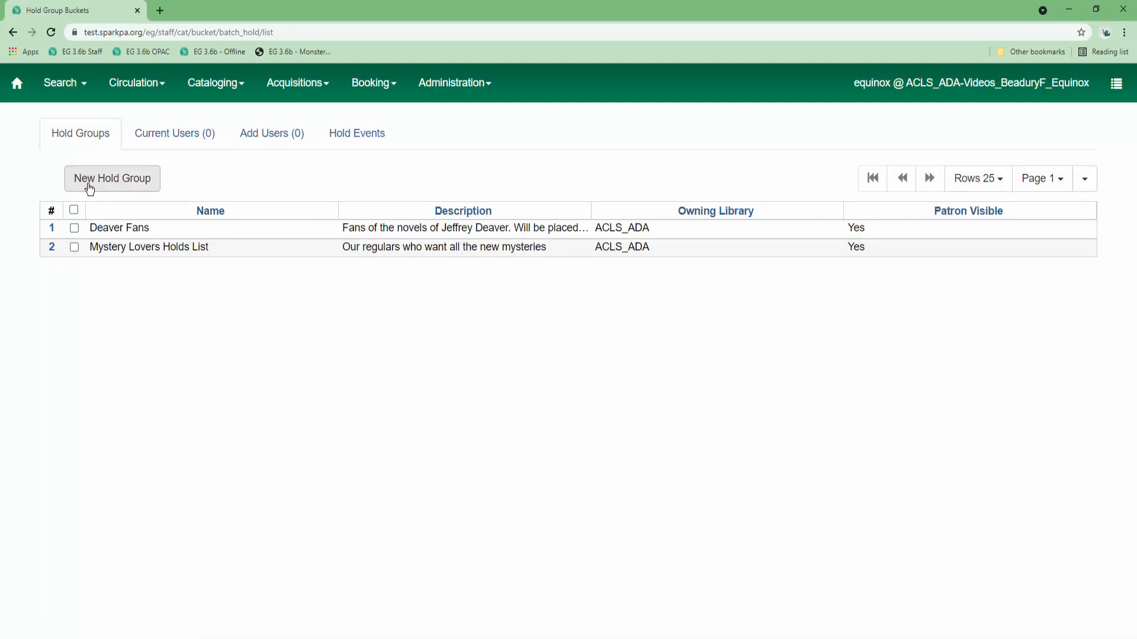
{"action": "double_click", "coordinate": [135, 247]}
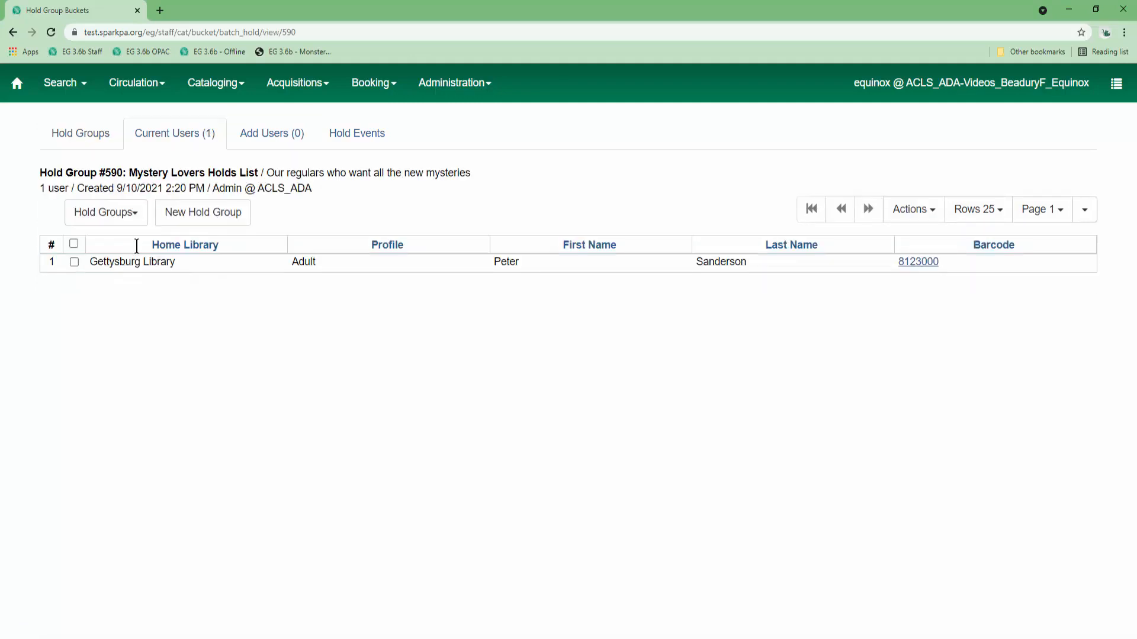
{"action": "left_click", "coordinate": [365, 144]}
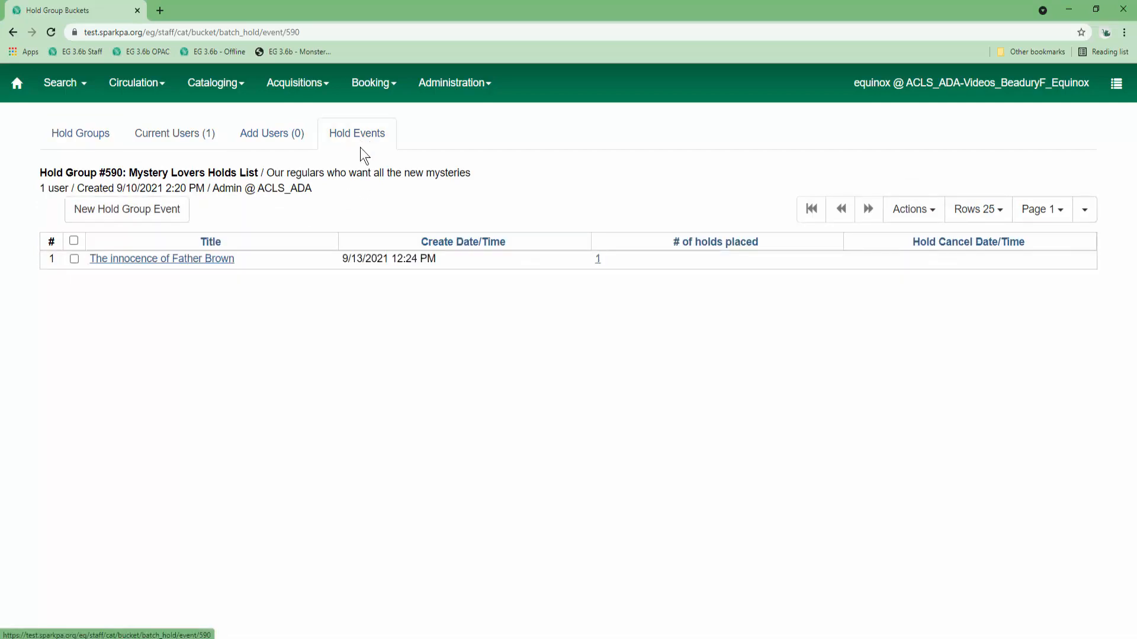
{"action": "left_click", "coordinate": [308, 261]}
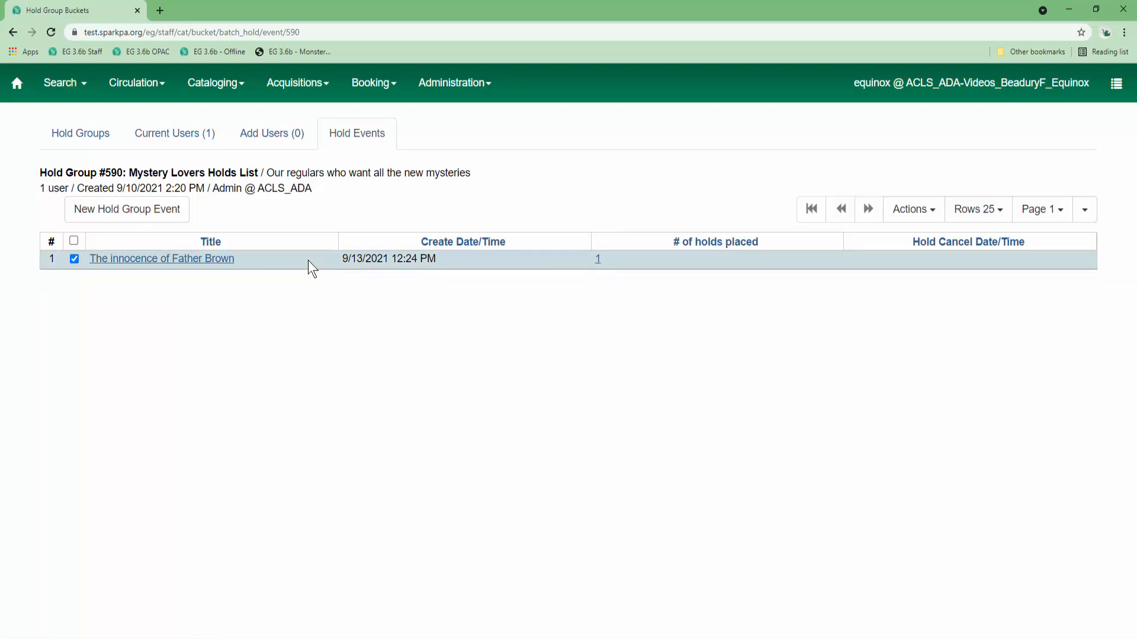
{"action": "right_click", "coordinate": [308, 264]}
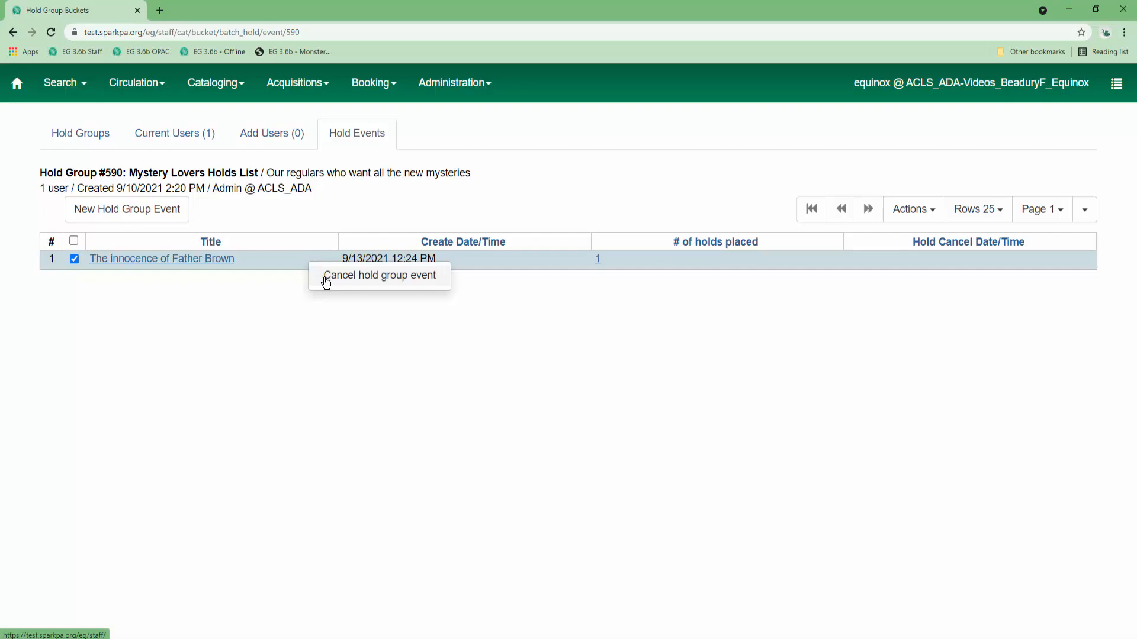
{"action": "left_click", "coordinate": [326, 278]}
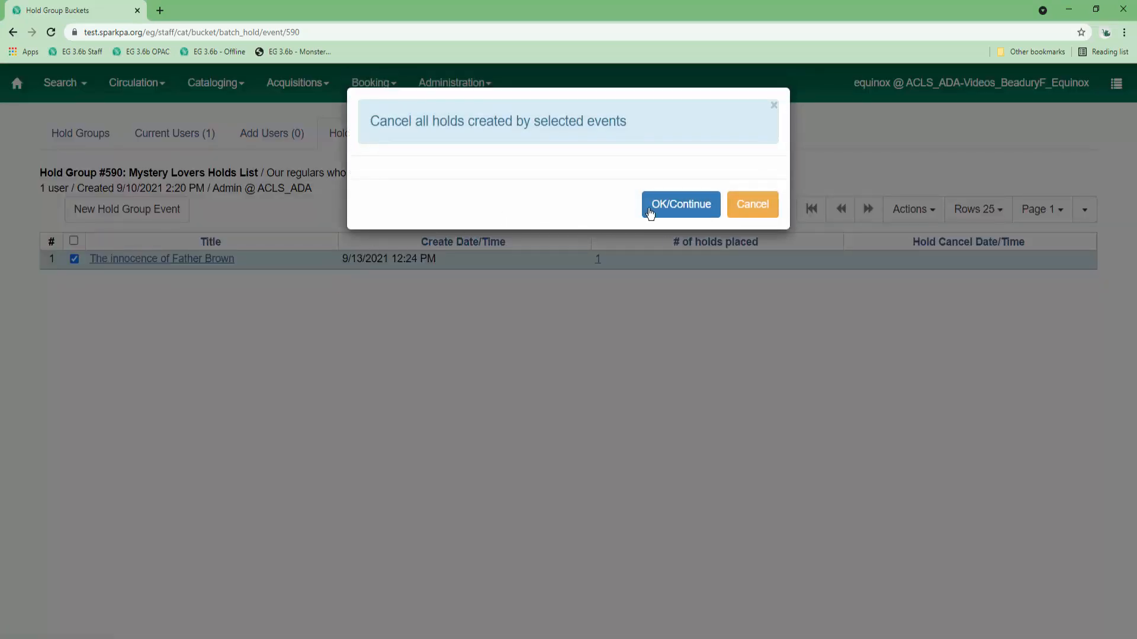
{"action": "left_click", "coordinate": [660, 212]}
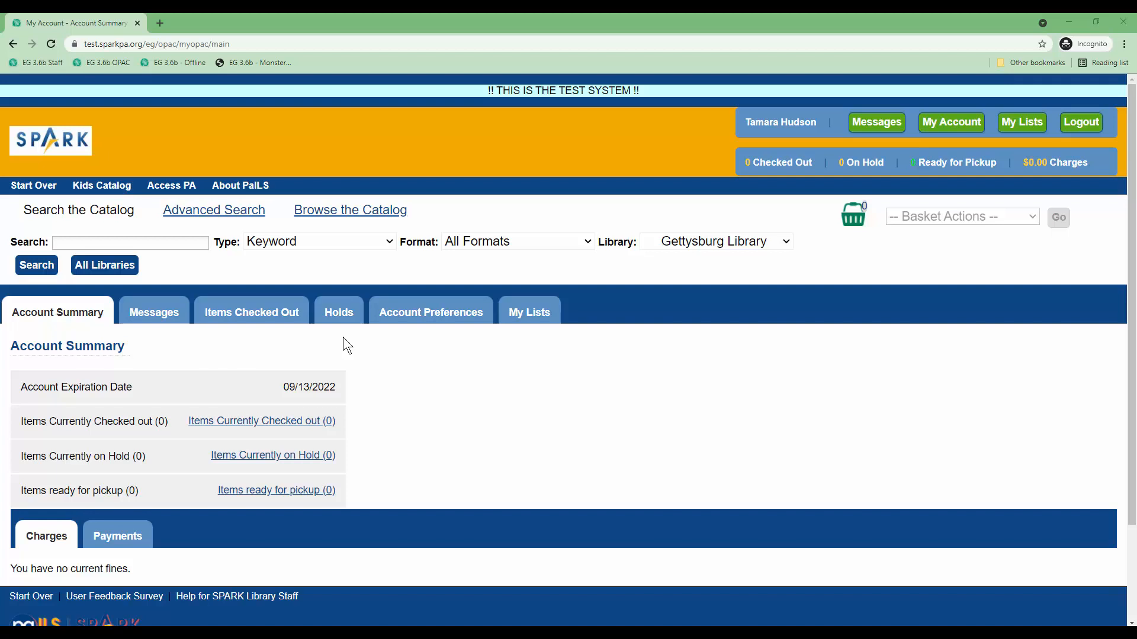
{"action": "left_click", "coordinate": [339, 315]}
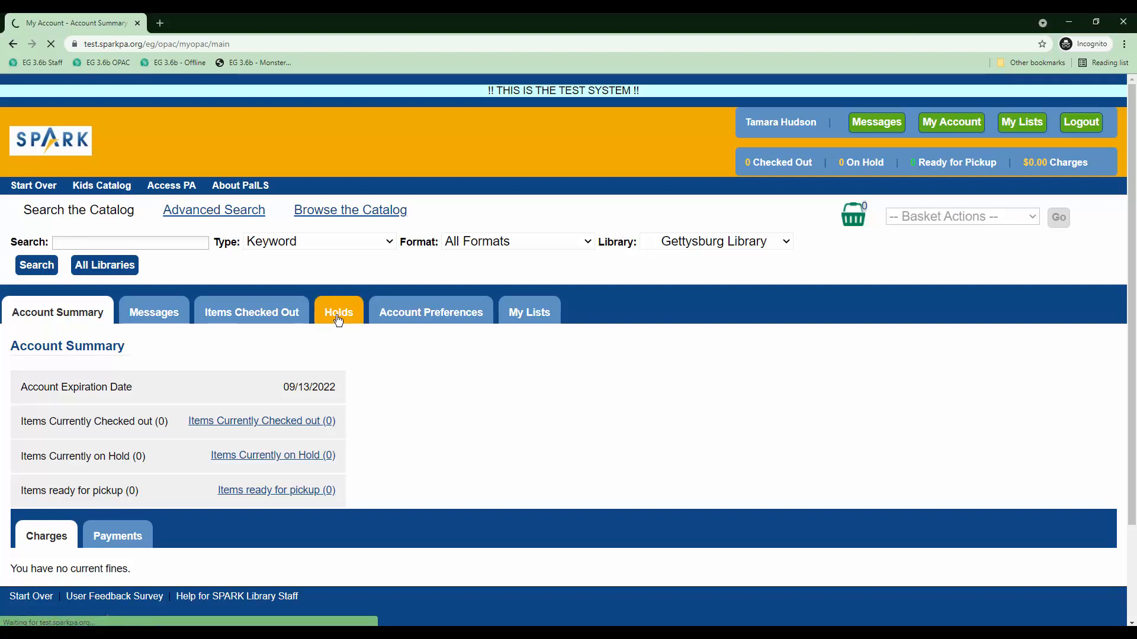
{"action": "left_click", "coordinate": [127, 358]}
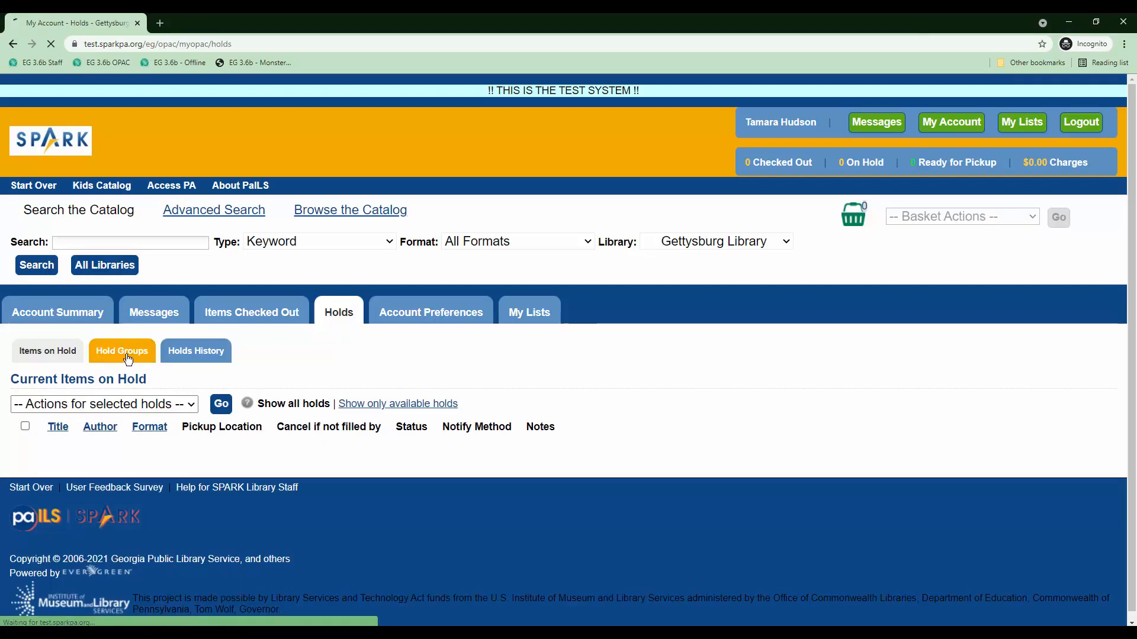